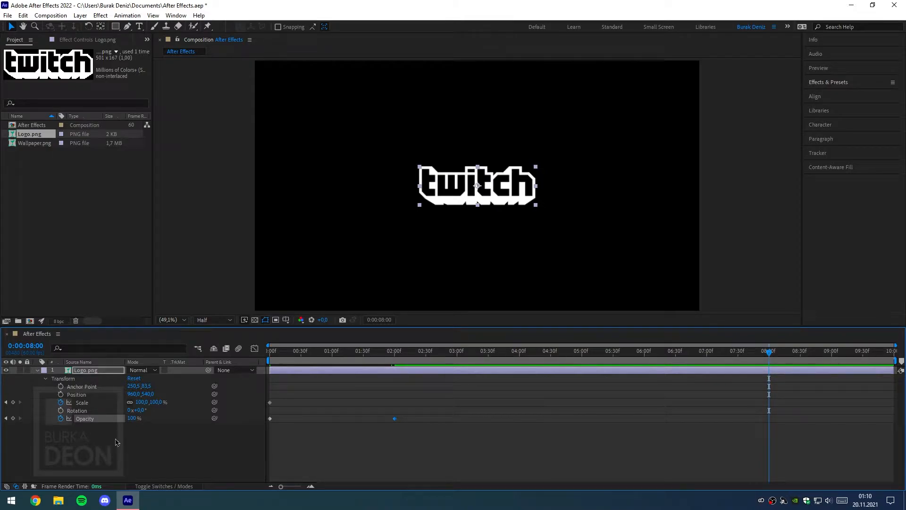
Step: Add an opacity hold keyframe for the logo at 8 s, and keyframe 130% scale with 0% opacity at the composition's end
click(13, 418)
drag(828, 361, 898, 360)
click(141, 402)
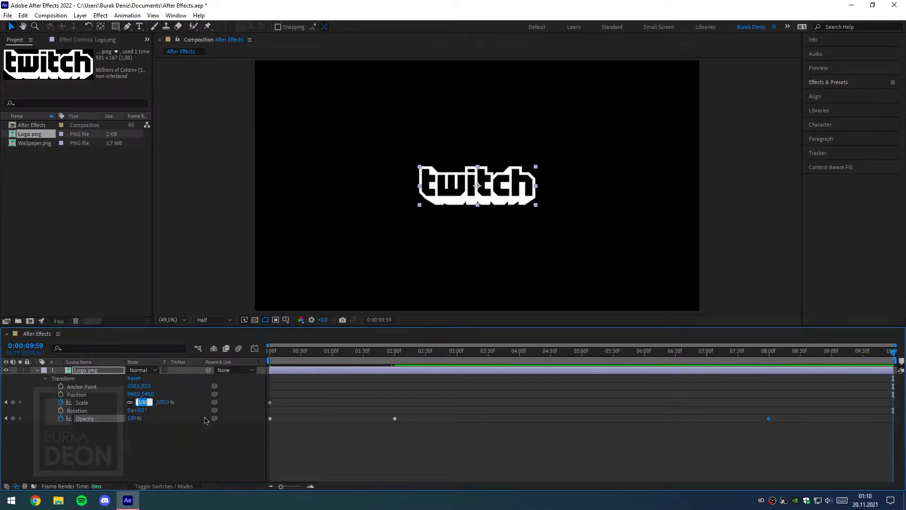
text(130)
key(Return)
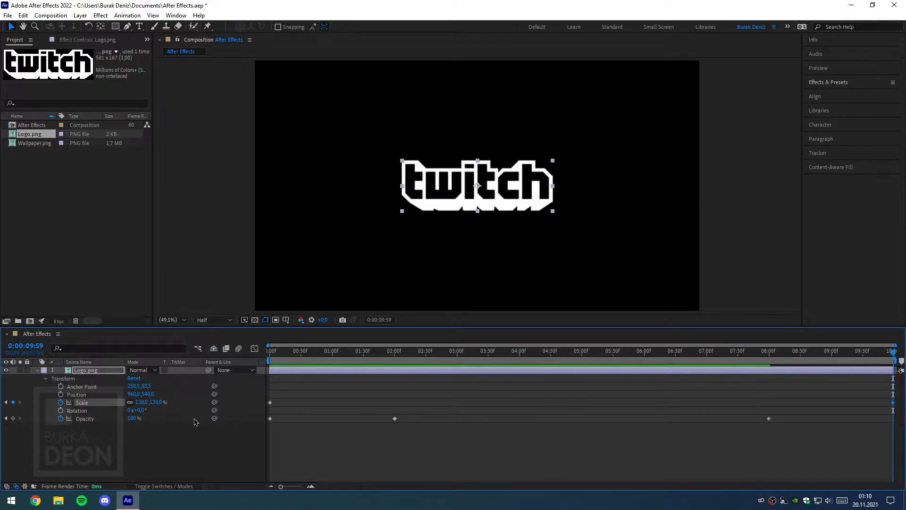
drag(132, 418, 46, 417)
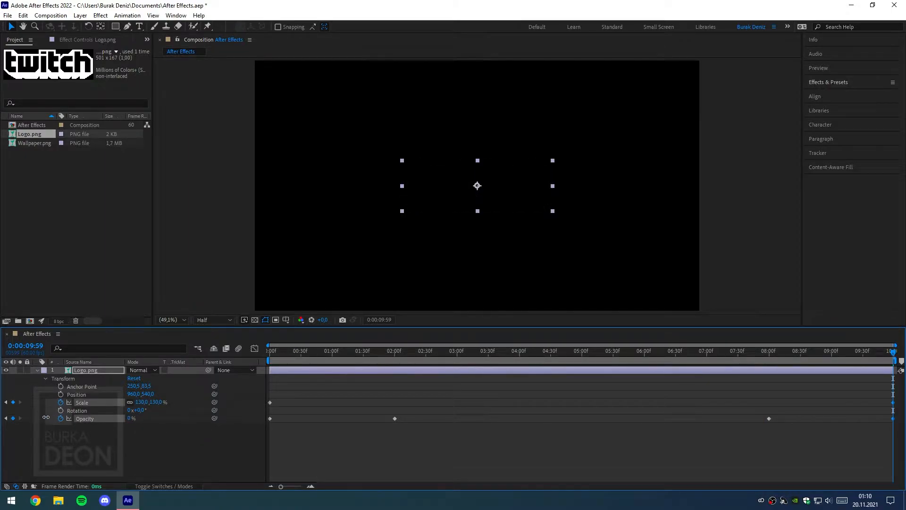
Step: Ease the logo's opacity keyframes at 2 s and 8 s into smooth curves, and preview the fade
click(72, 418)
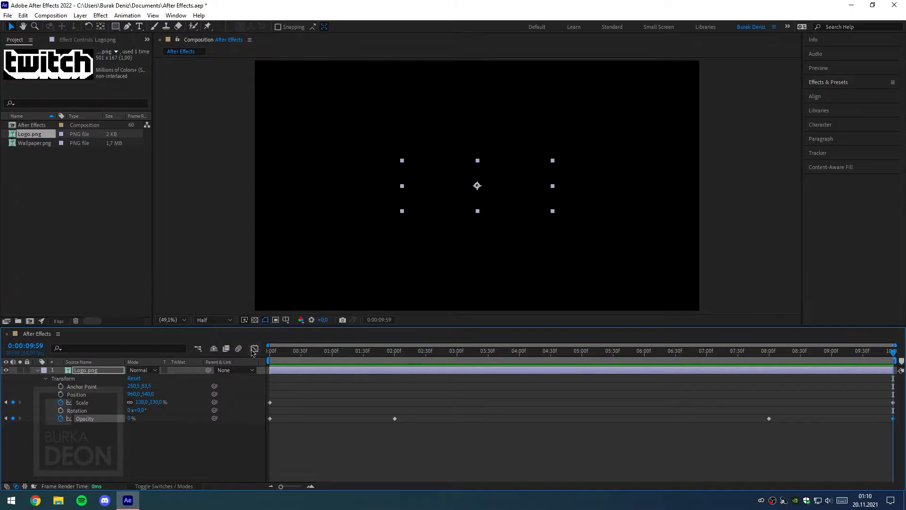
click(254, 348)
click(387, 373)
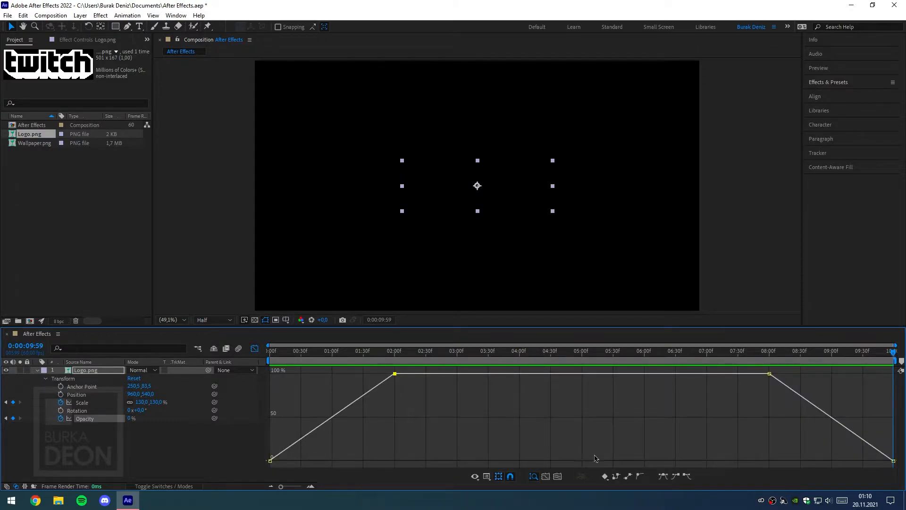
click(675, 477)
drag(354, 378, 236, 377)
drag(754, 393, 904, 390)
click(686, 476)
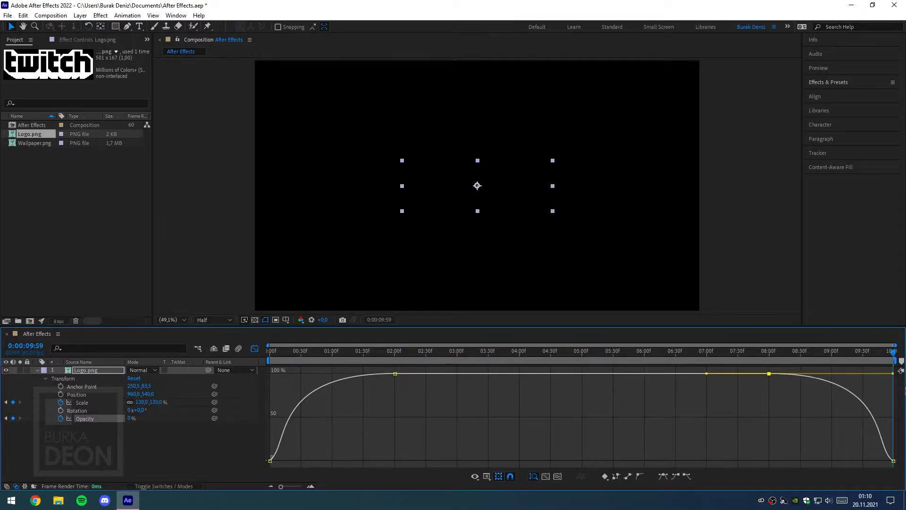
click(254, 348)
key(space)
drag(895, 378, 326, 394)
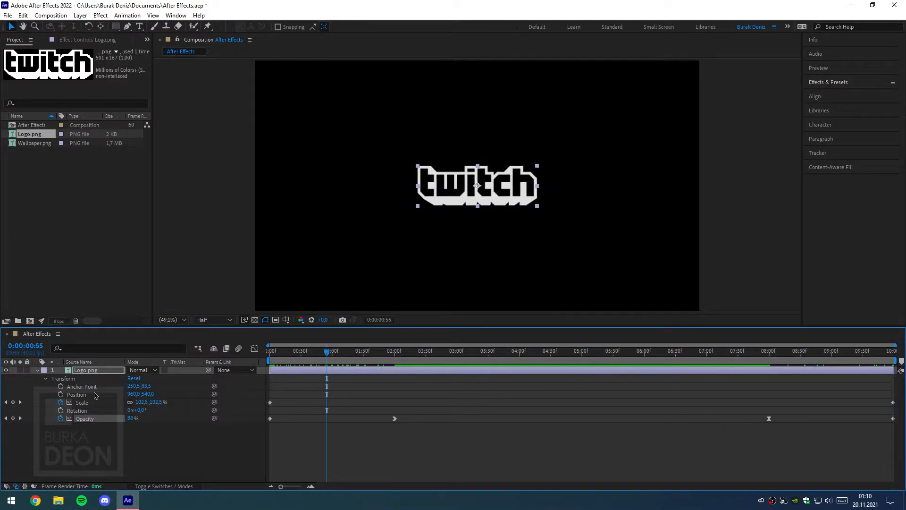
Step: Pre-compose the logo layer as Logo, moving all attributes into the new composition without adjusting its duration
click(37, 371)
click(79, 396)
click(87, 373)
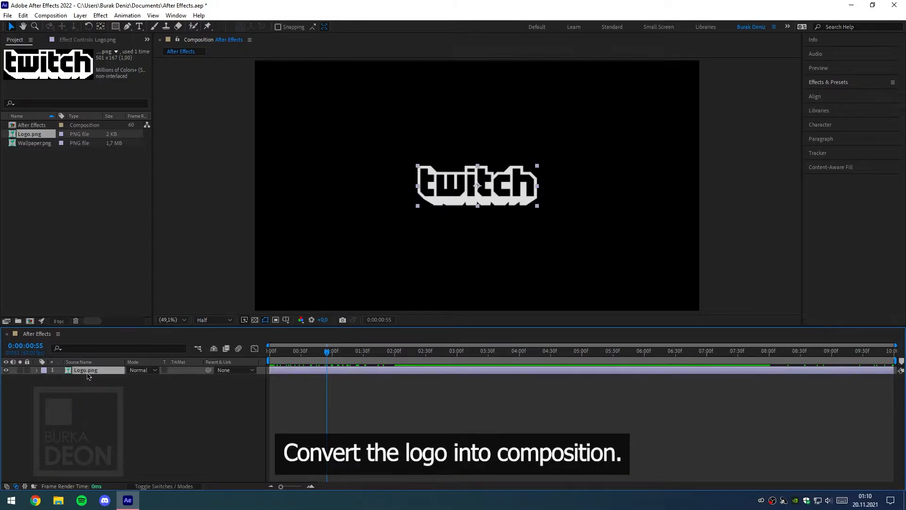
right_click(88, 375)
click(132, 325)
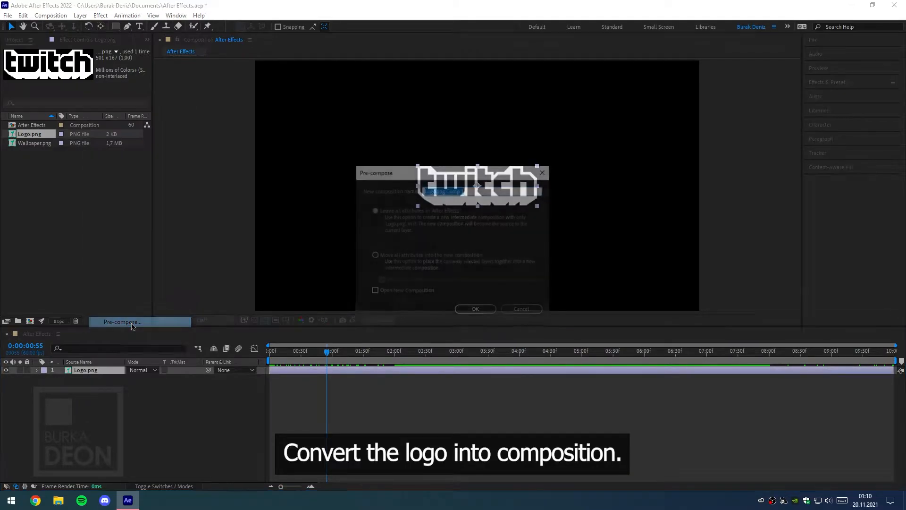
click(395, 257)
click(381, 280)
click(463, 190)
drag(463, 190, 384, 191)
text(Logo)
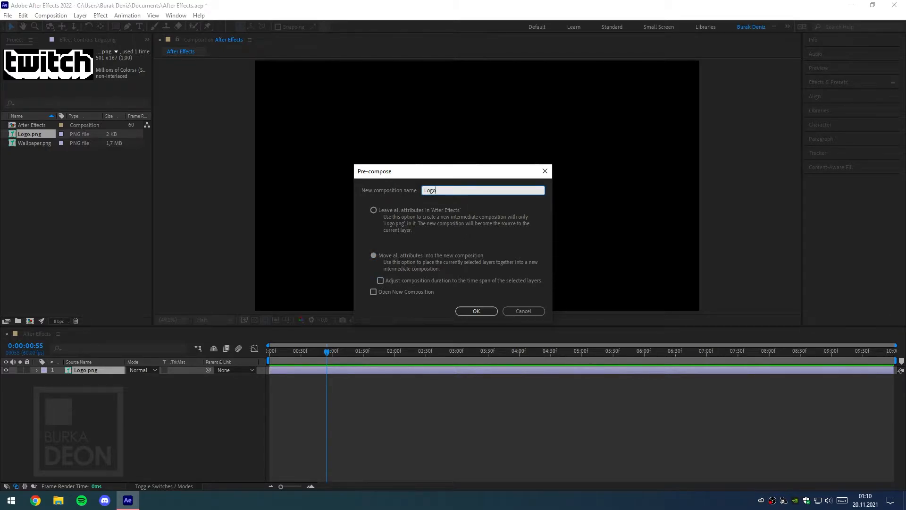
click(477, 311)
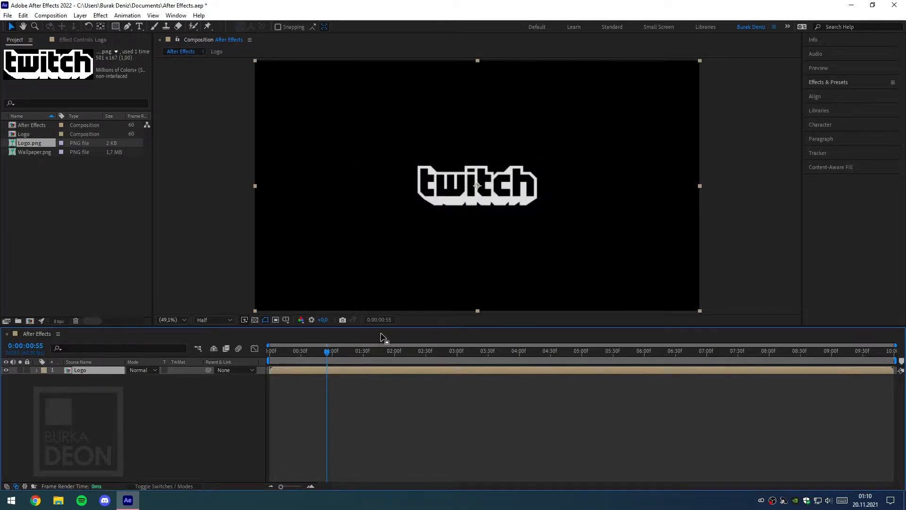
Step: Create a new composition named Effect, 5000 px wide and 1080 px high, with the aspect ratio unlocked
click(107, 392)
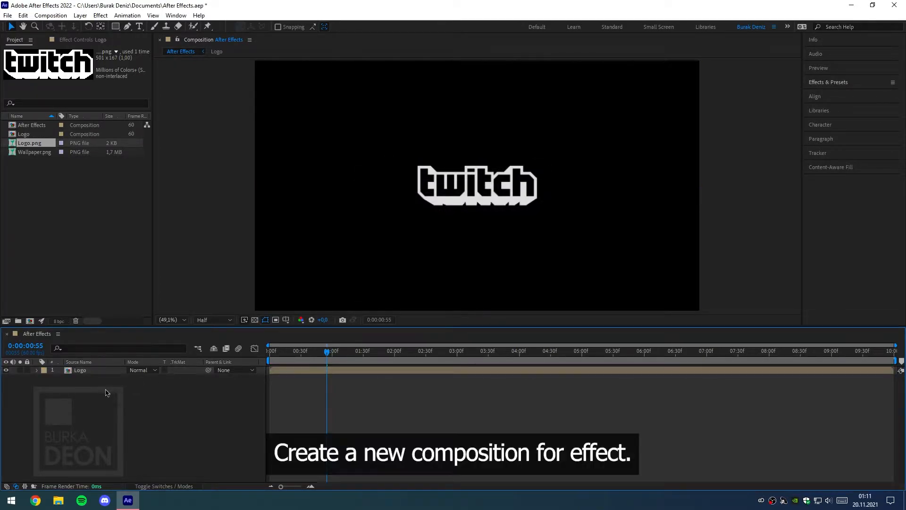
click(30, 321)
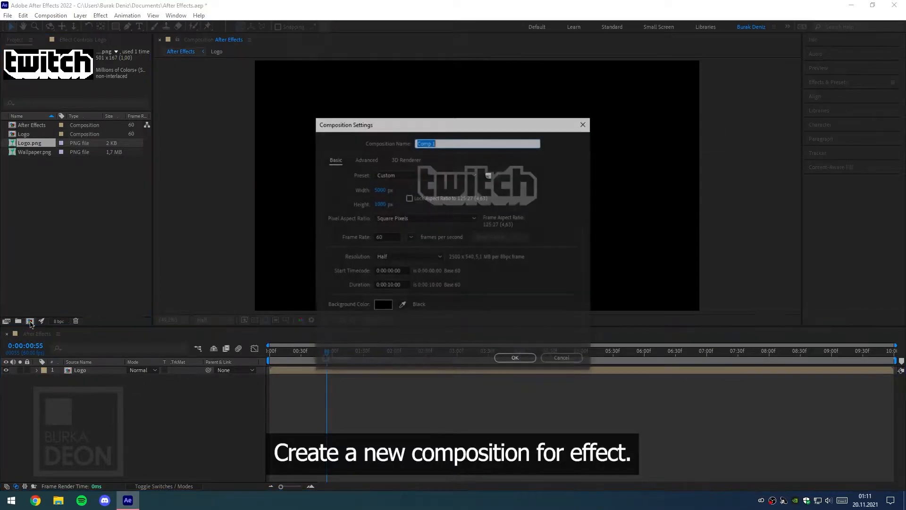
text(Effect)
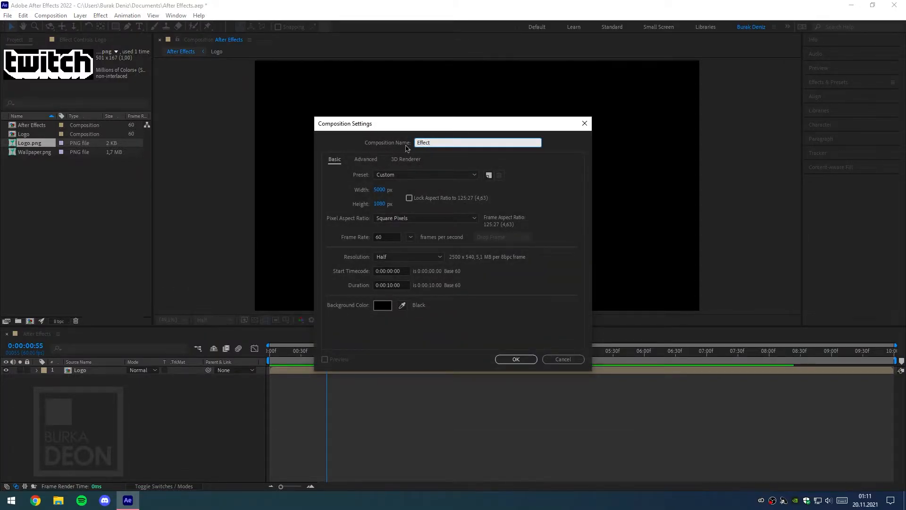
click(409, 198)
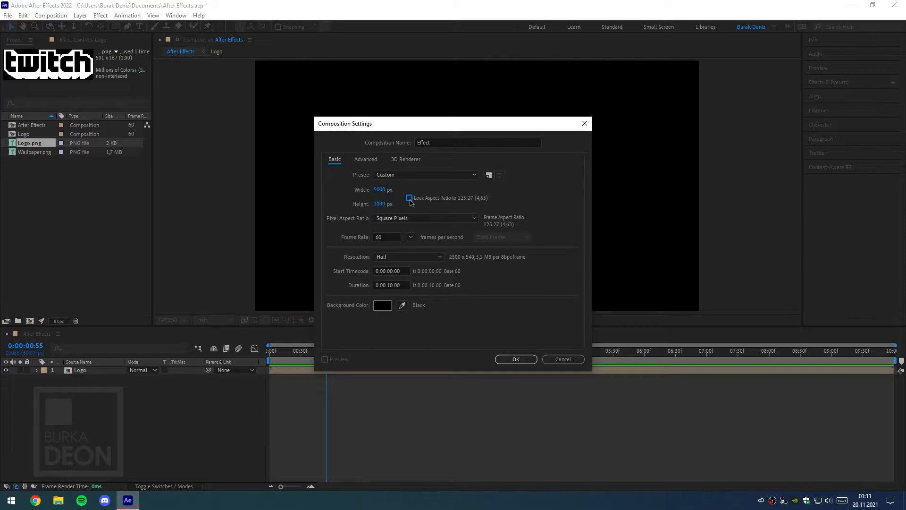
click(379, 189)
text(5000)
key(Tab)
text(1080)
click(399, 340)
click(514, 359)
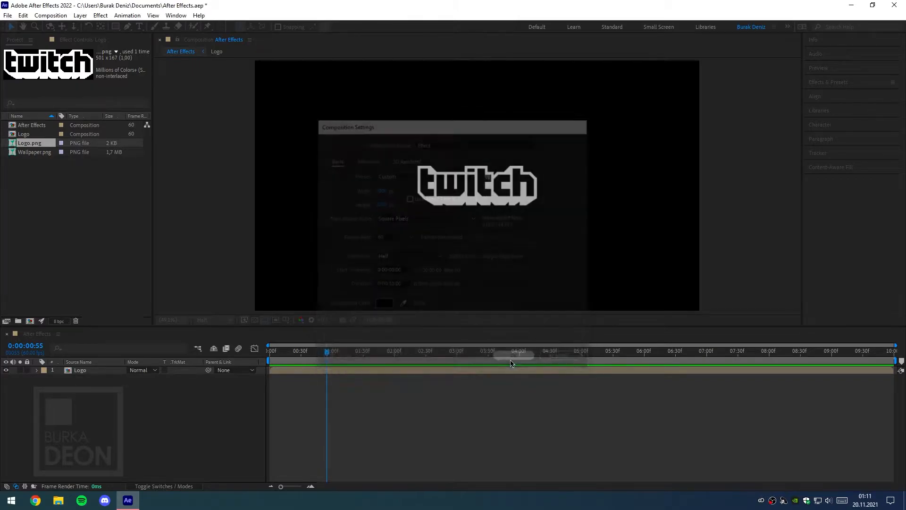
Step: Add a black solid named Effect at the full size of the Effect composition
right_click(139, 395)
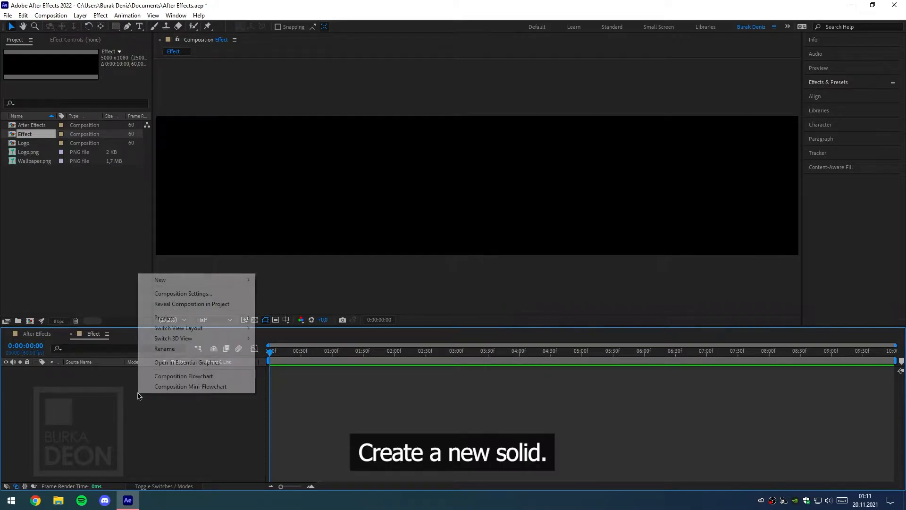
mouse_move(172, 284)
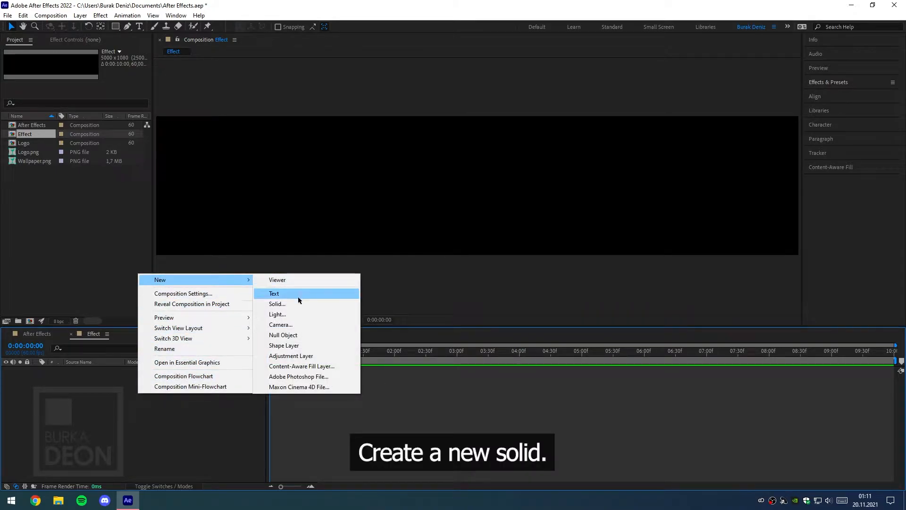
click(279, 304)
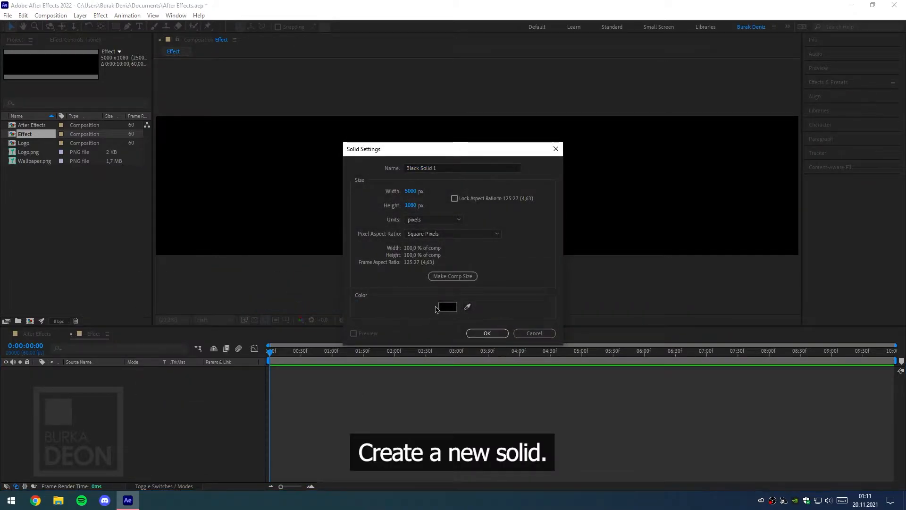
click(447, 307)
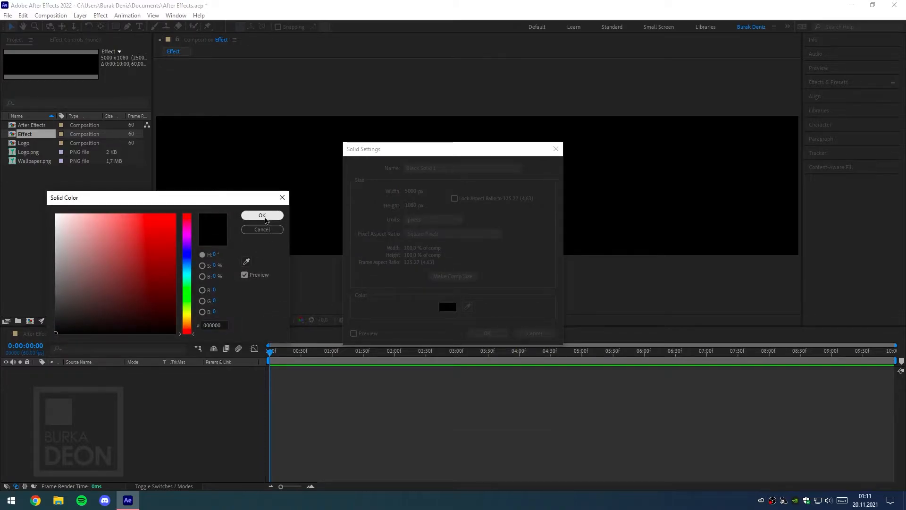
click(262, 215)
text(Effect)
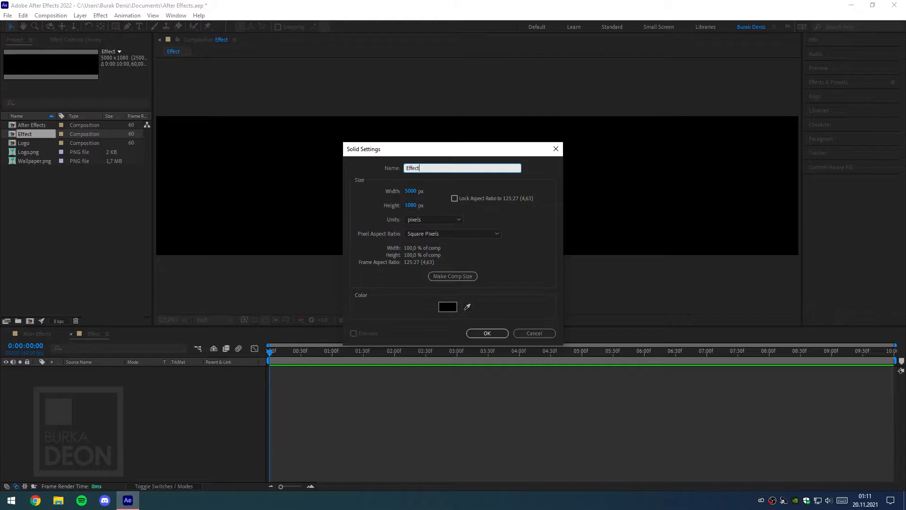
click(487, 333)
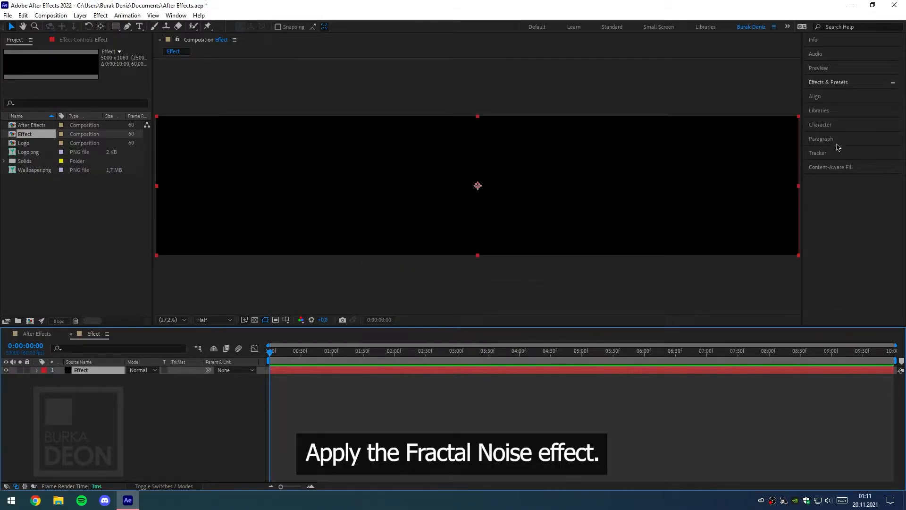
Step: Apply Fractal Noise to the Effect solid and set its noise type to Block
click(840, 85)
click(835, 92)
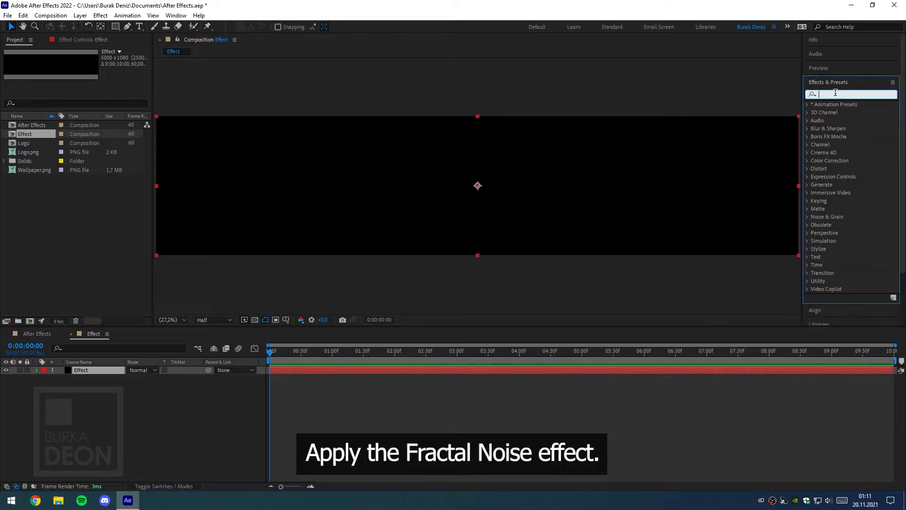
text(fractal)
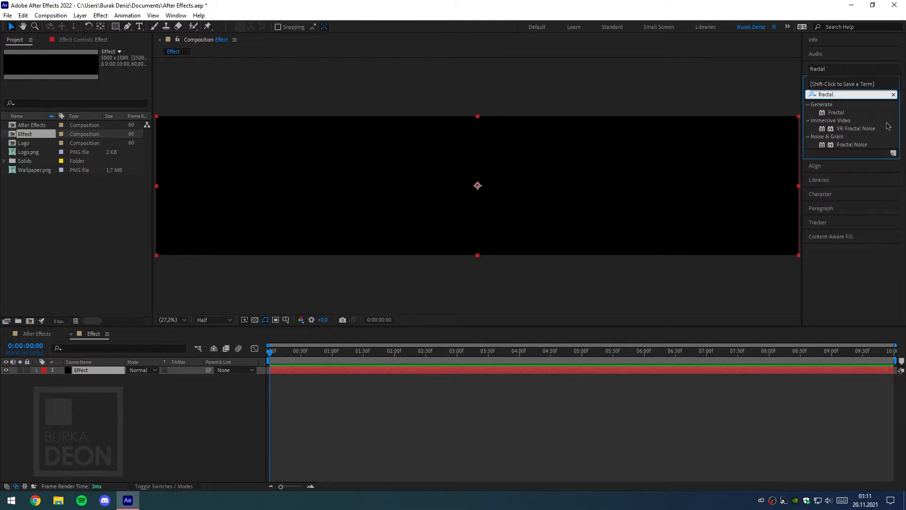
drag(854, 146, 621, 171)
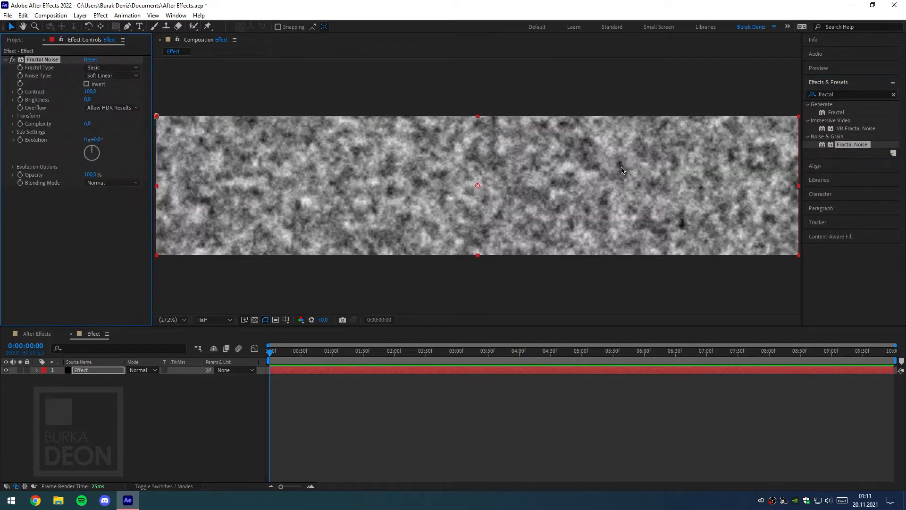
click(116, 76)
click(113, 86)
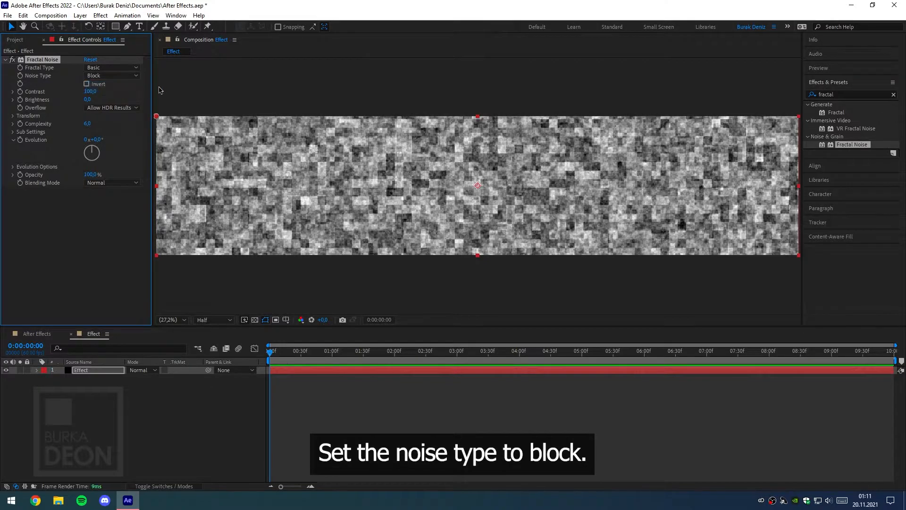
Step: Set the Fractal Noise contrast to 500 and brightness to -50
click(90, 92)
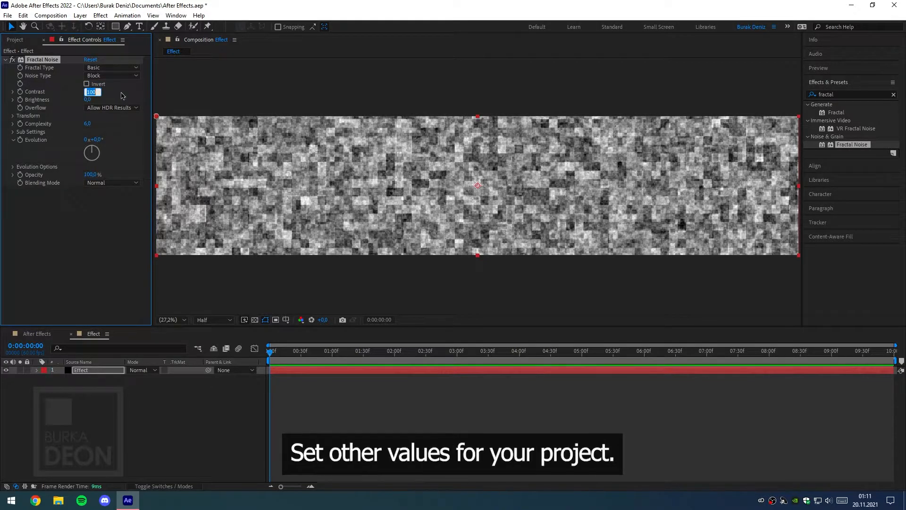
text(500)
key(Return)
click(88, 101)
text(-50)
key(Return)
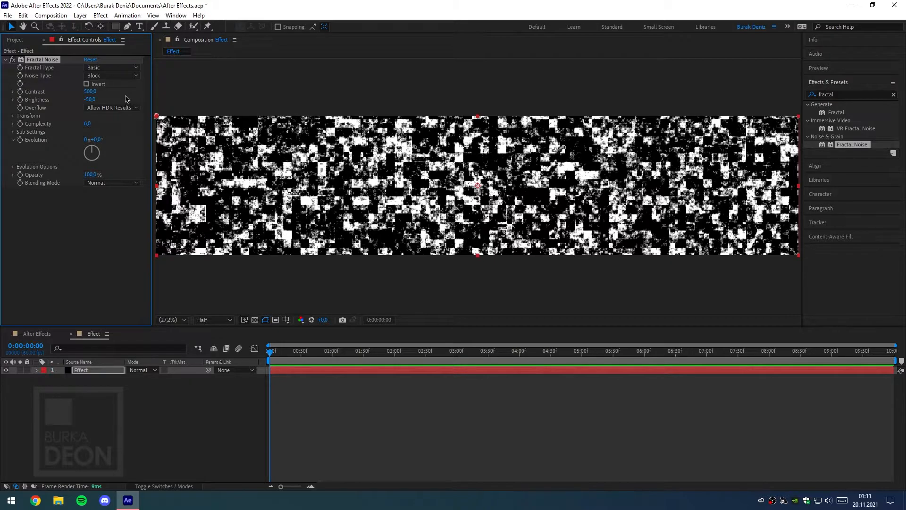
Step: Turn off uniform scaling for the Fractal Noise and set its scale width to 150
click(12, 117)
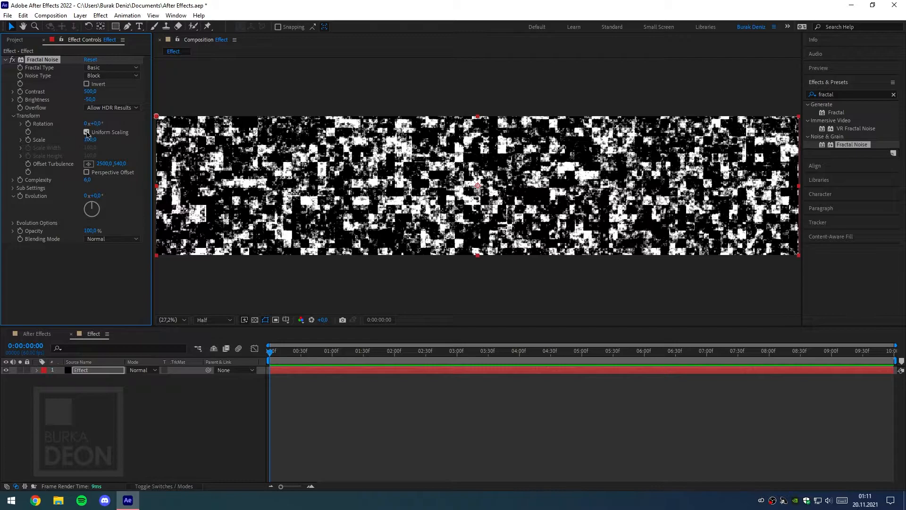
click(87, 132)
click(91, 148)
text(150)
key(Return)
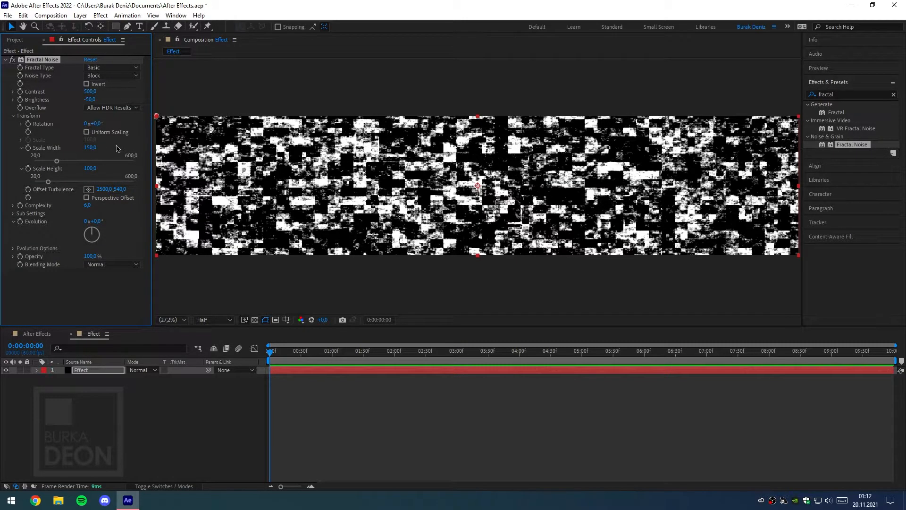
Step: Drive the Fractal Noise random seed with the expression time*6, return to the start of the timeline, and collapse the effect's settings
click(13, 249)
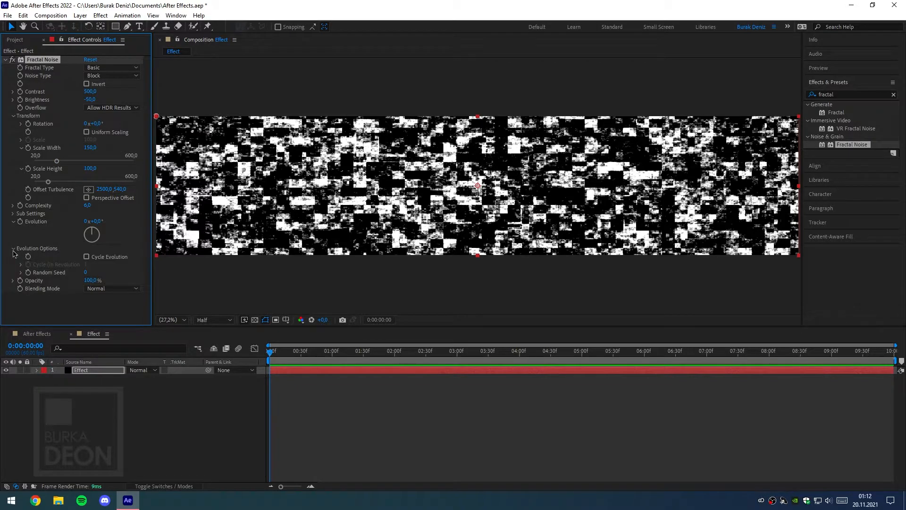
alt+click(28, 273)
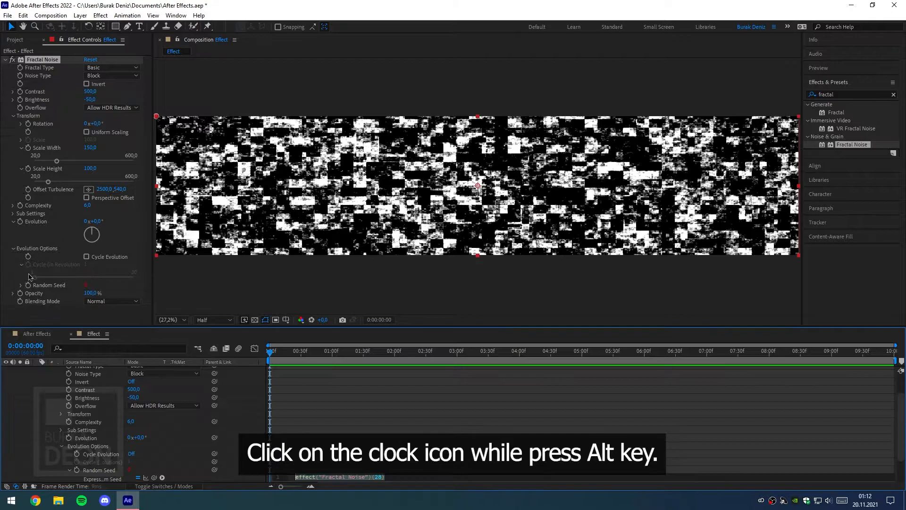
text(time*)
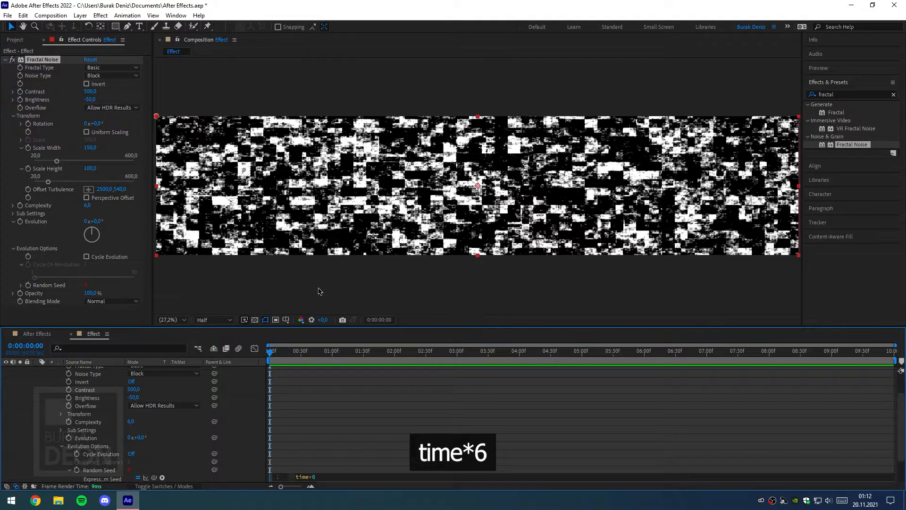
text(6)
click(319, 291)
drag(279, 355, 228, 360)
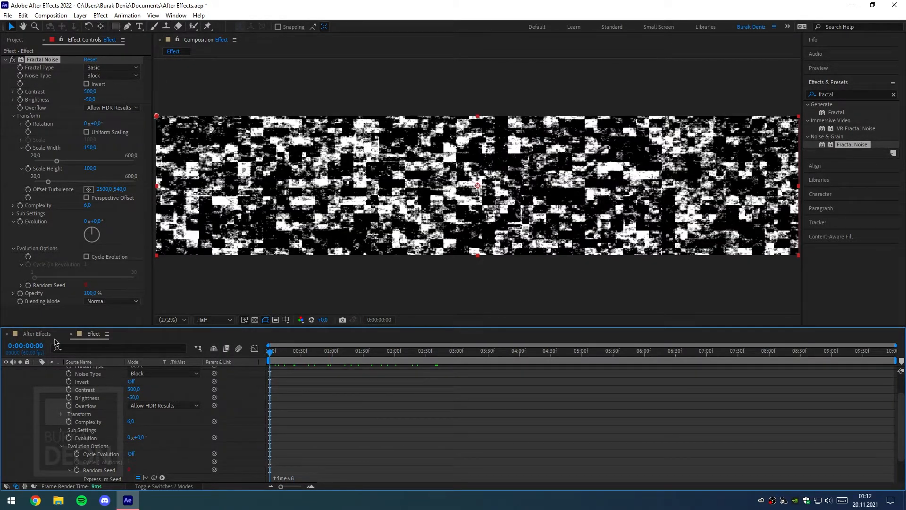
click(6, 60)
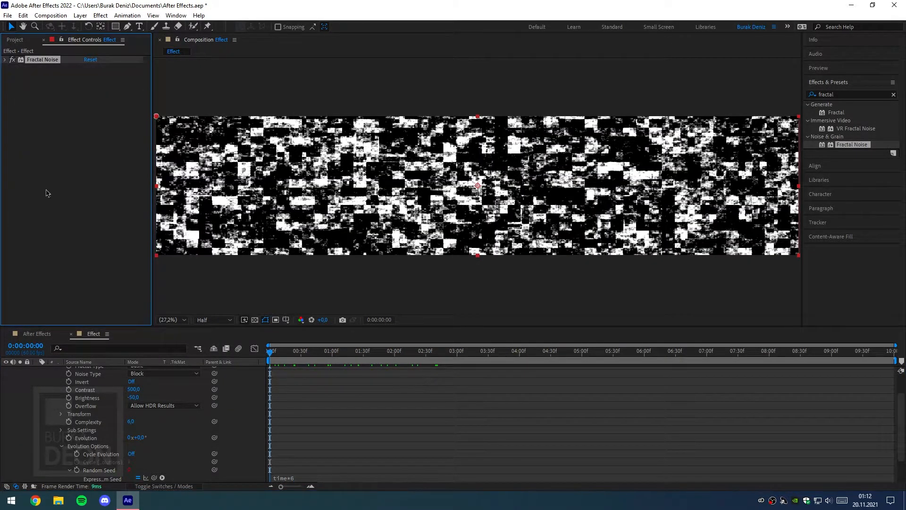
Step: Collapse the Effect layer, apply Wave Warp to it and set the wave type to Noise
scroll(46, 398, up, 2)
click(38, 370)
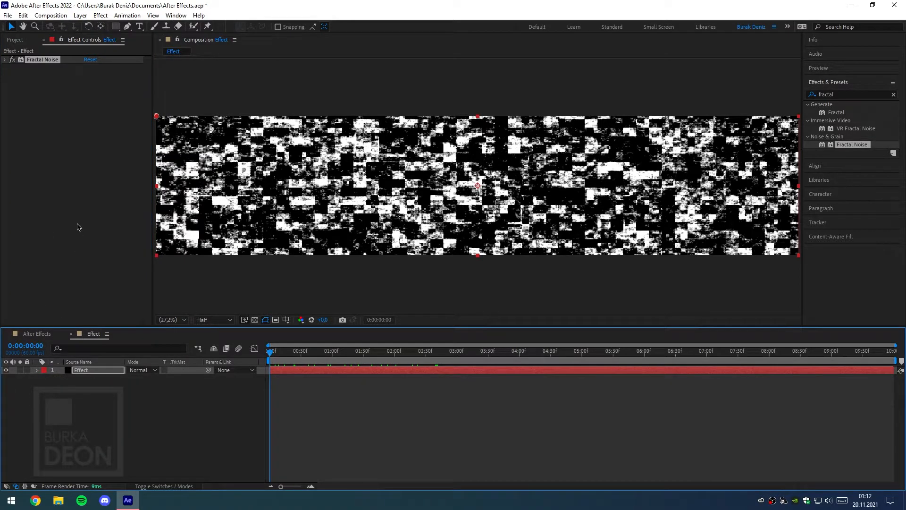
click(843, 94)
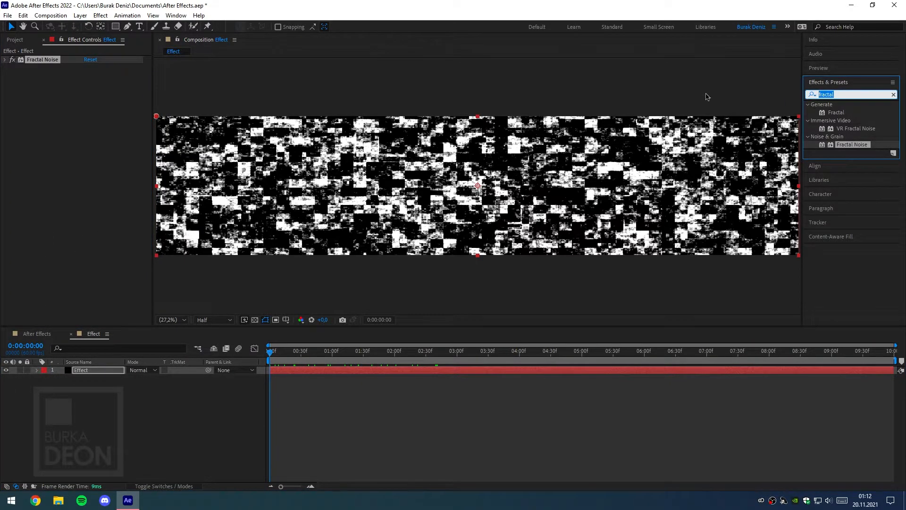
text(wave)
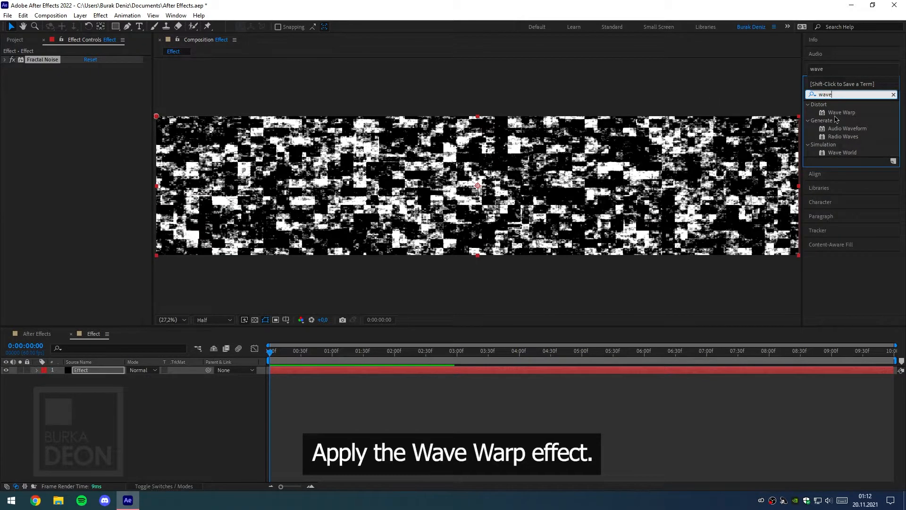
drag(841, 112, 94, 112)
click(113, 76)
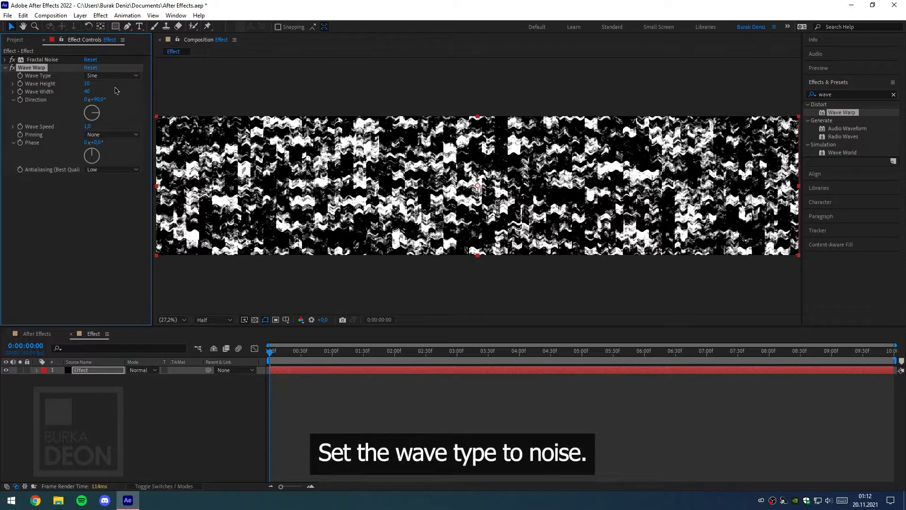
click(111, 158)
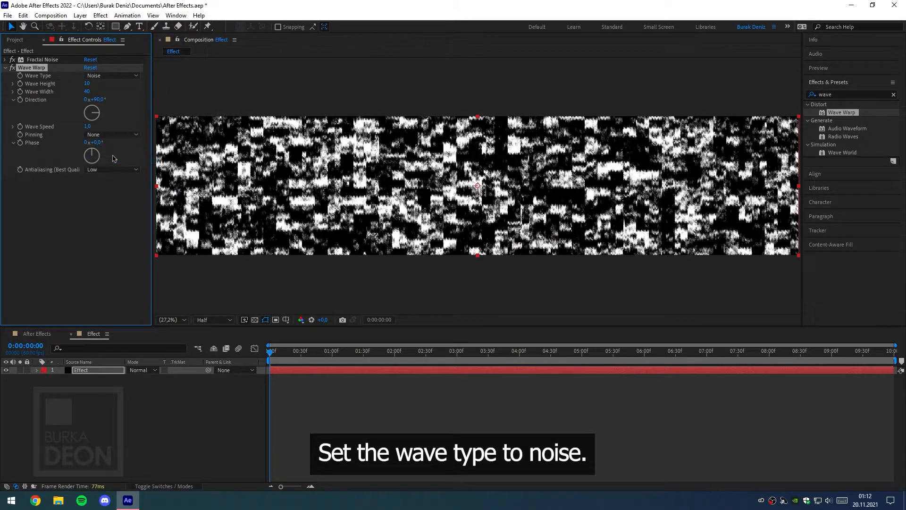
Step: Set the Wave Warp height to 25 and the wave width to 100
click(86, 84)
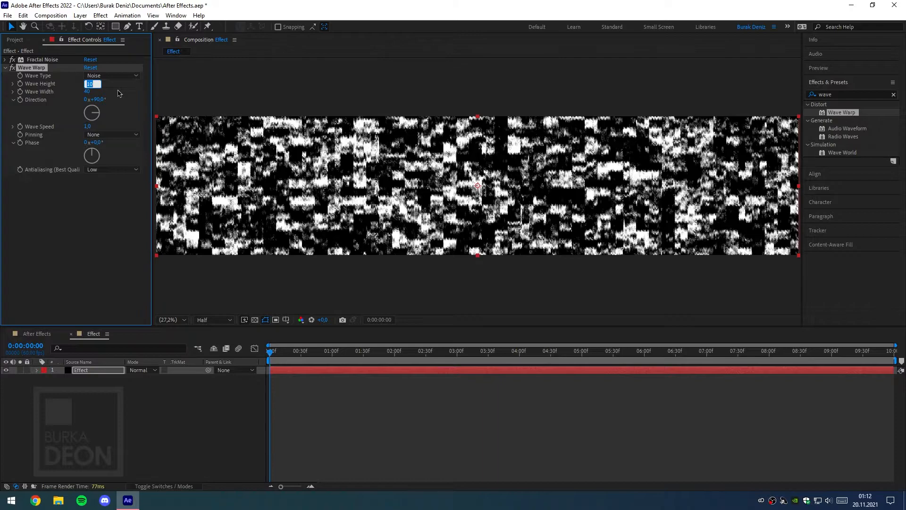
text(25)
key(Return)
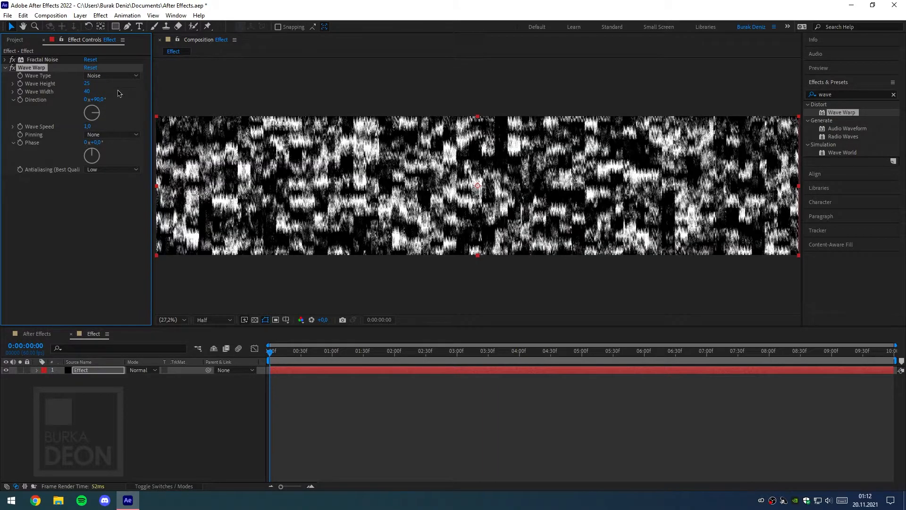
click(87, 91)
text(100)
key(Return)
Step: Set the Wave Warp direction to 0° and scrub the timeline to preview the noise, returning to the start
click(97, 99)
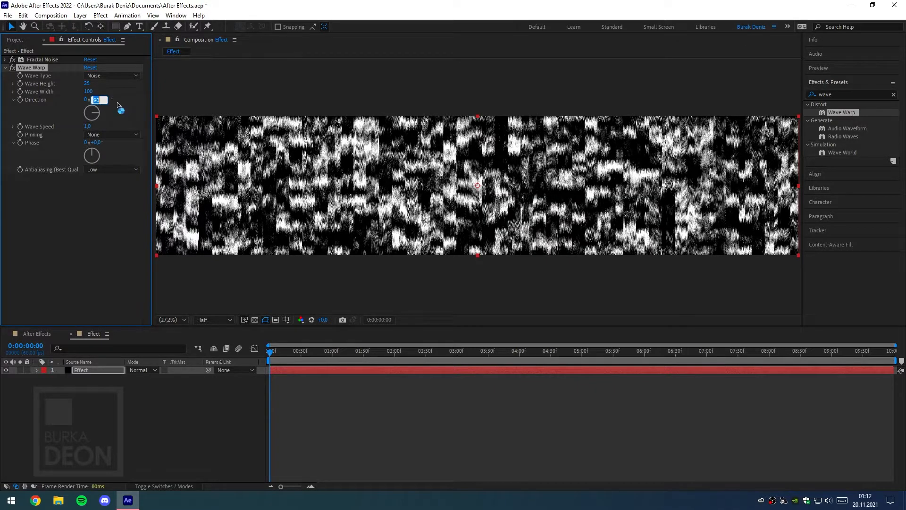
text(0)
key(Return)
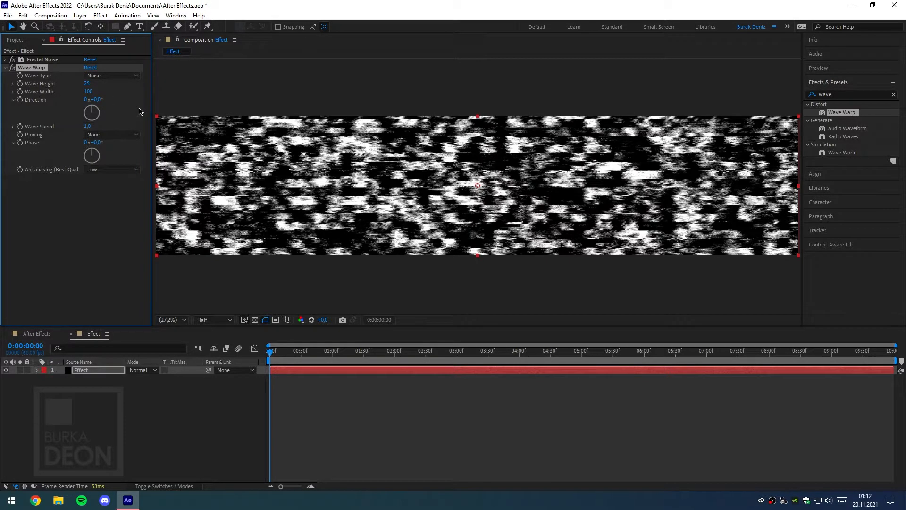
drag(273, 351, 229, 365)
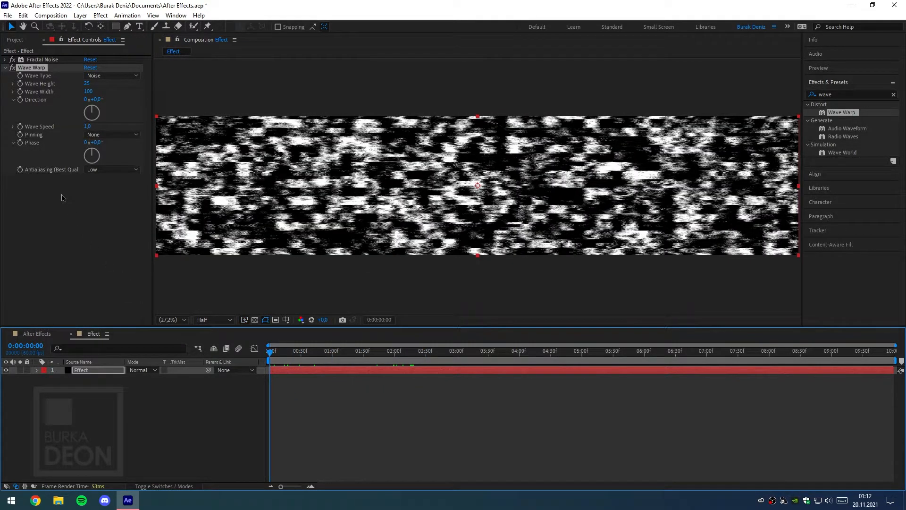
Step: Add the Effect composition beneath the Logo layer in the After Effects composition and hide it
click(36, 334)
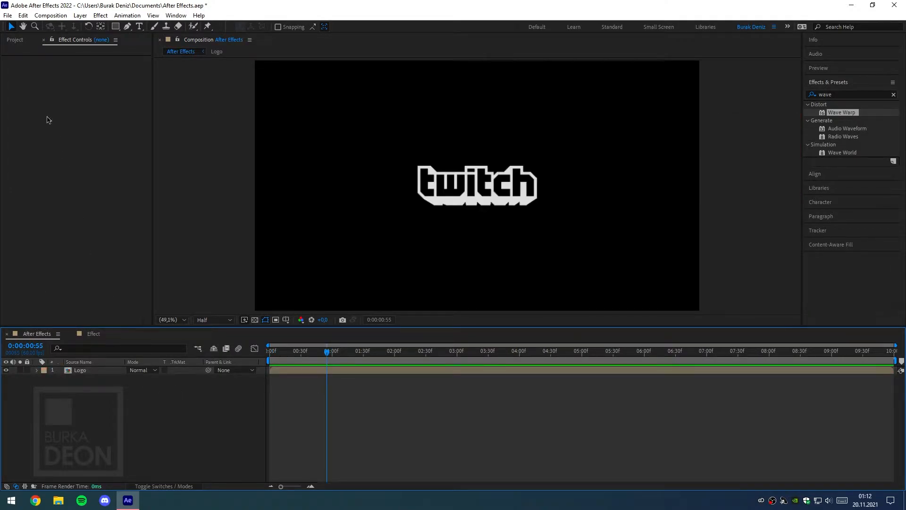
click(21, 42)
drag(78, 188, 100, 387)
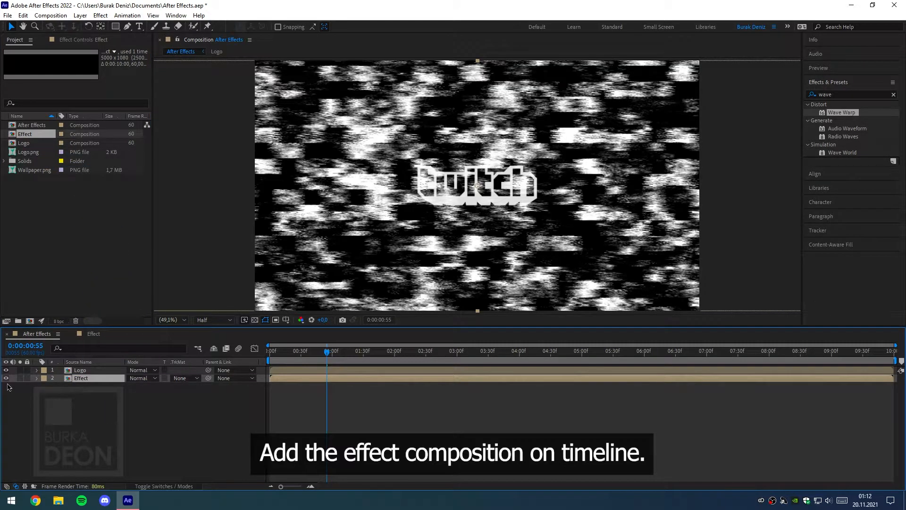
click(6, 378)
click(84, 400)
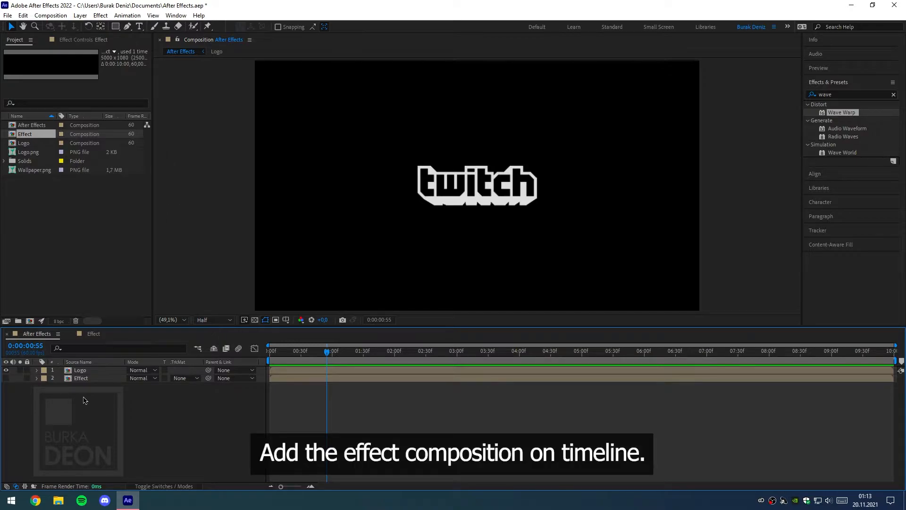
Step: Draw a white rectangle about 132 px tall across the lower half of the logo and centre its anchor point
click(115, 26)
drag(402, 184, 550, 214)
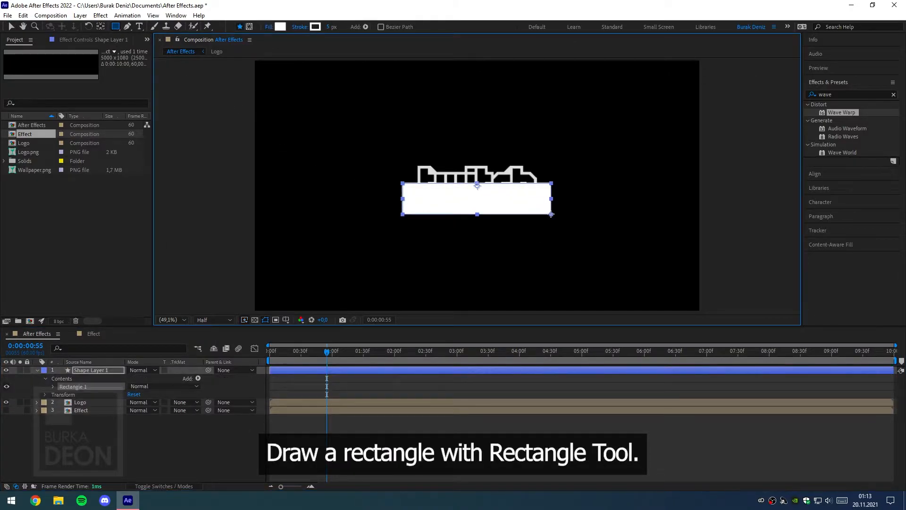
key(ctrl+alt+Home)
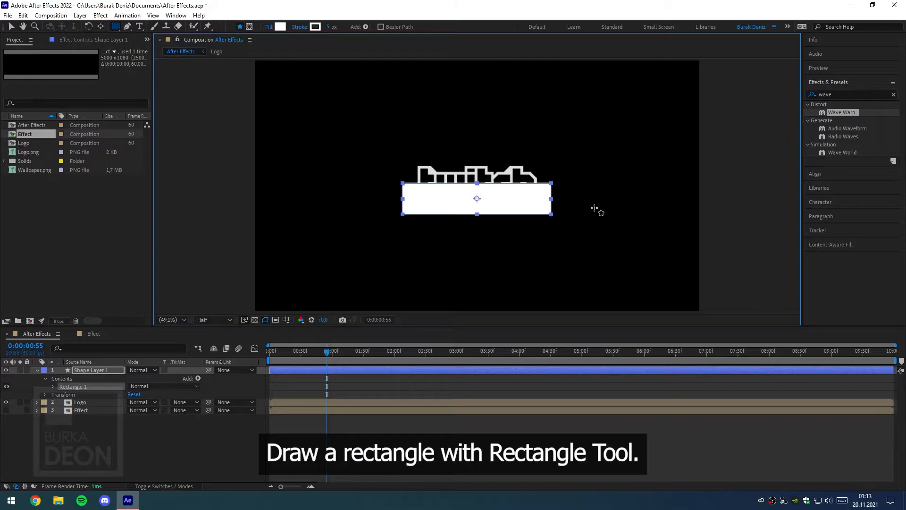
Step: Centre the rectangle horizontally in the composition and nudge it down 20 px
click(821, 175)
click(828, 121)
click(12, 27)
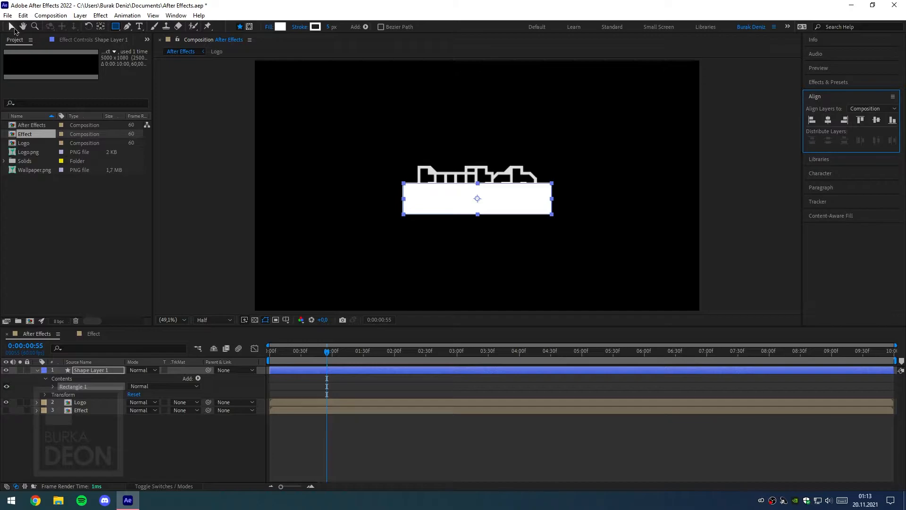
key(shift+Down)
key(shift+Down)
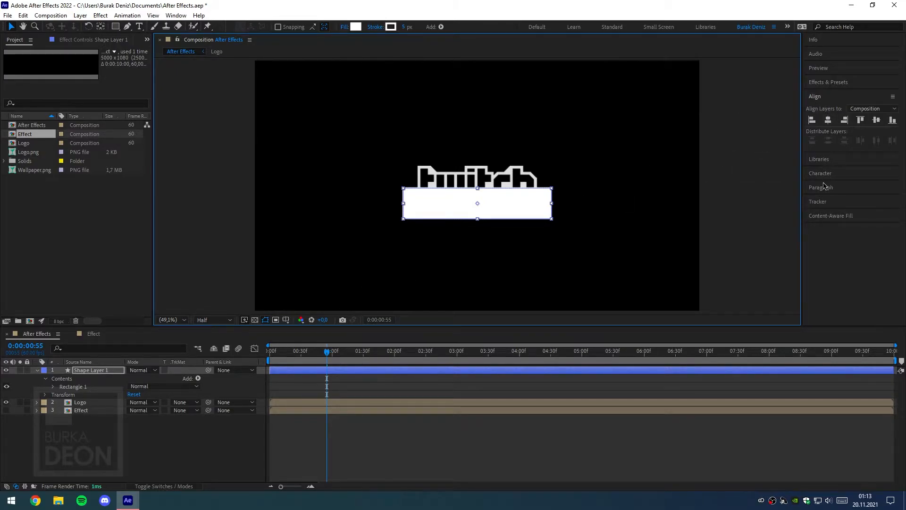
Step: Apply CC Ball Action to the rectangle's shape layer and set its ball size to 40
click(831, 83)
click(845, 94)
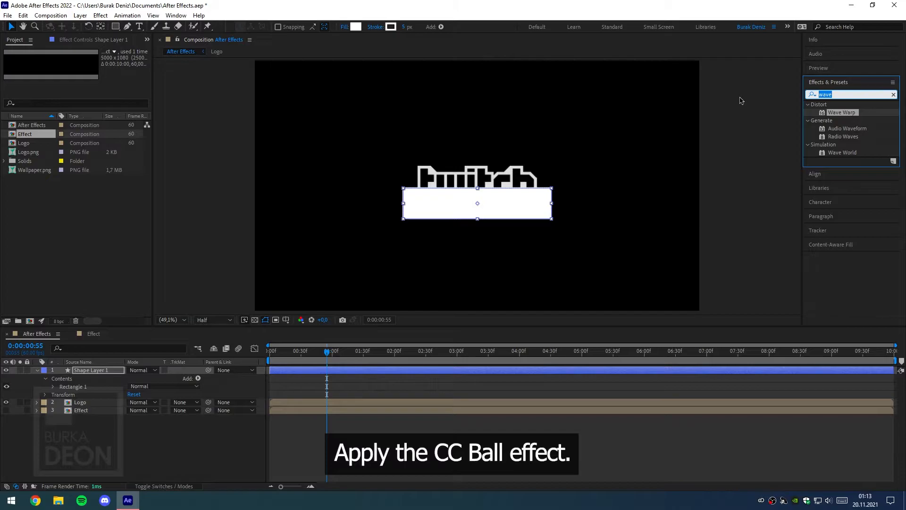
text(cc ball)
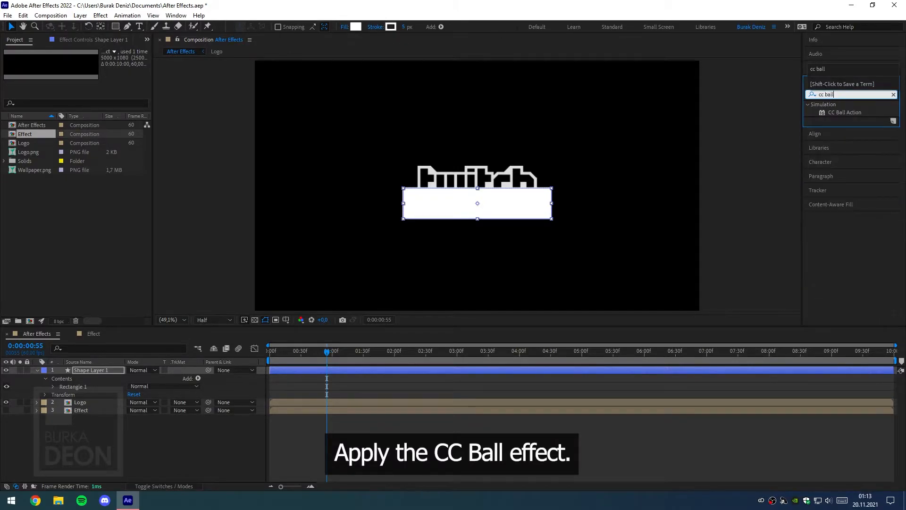
drag(841, 112, 504, 204)
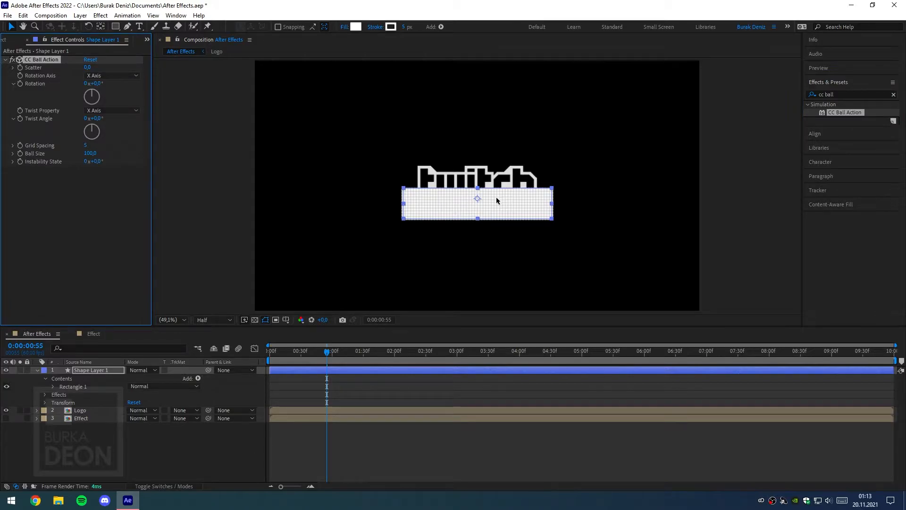
click(90, 154)
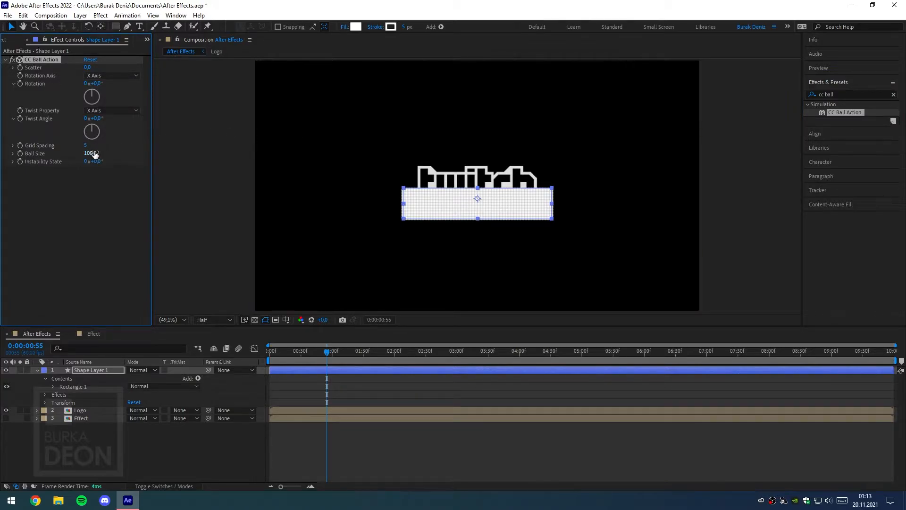
text(40)
click(122, 222)
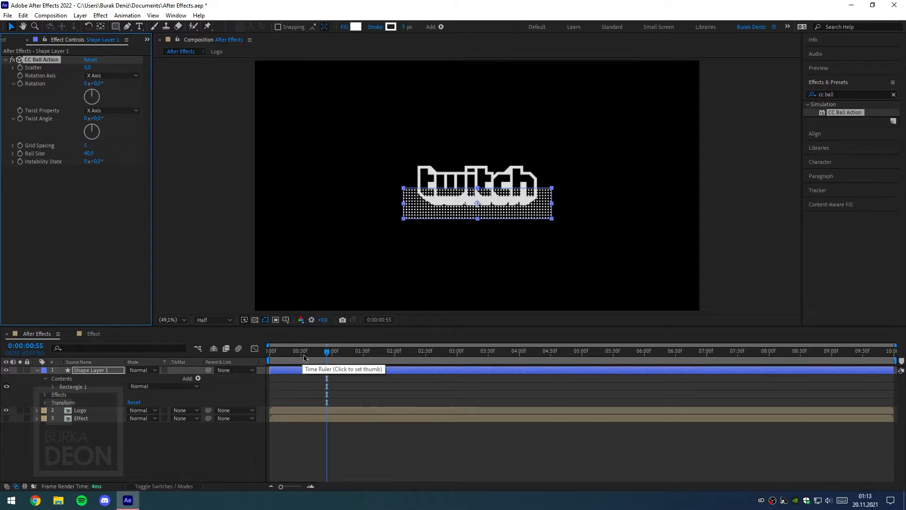
Step: Trim the shape layer to end at 0:00:00:20, collapse it, and shift the clip to start at 0:00:01:00
drag(298, 358, 289, 360)
click(290, 360)
drag(893, 372, 294, 374)
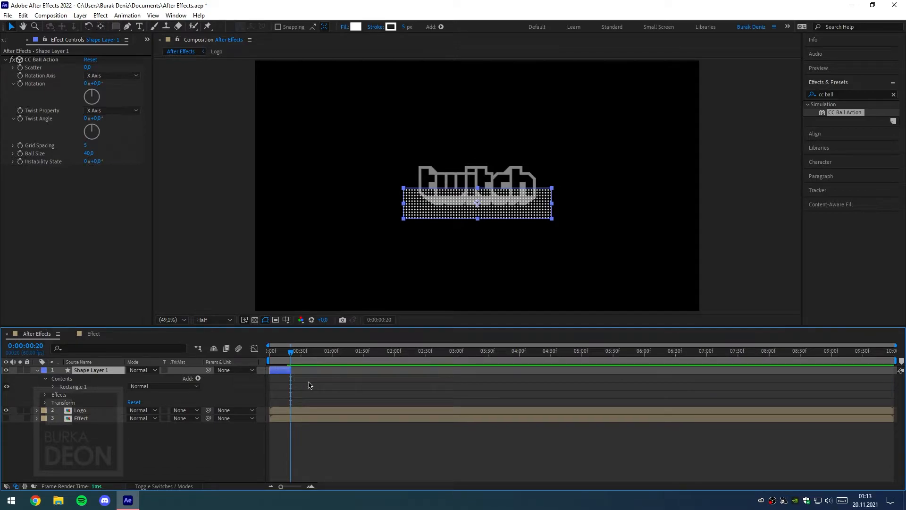
click(37, 370)
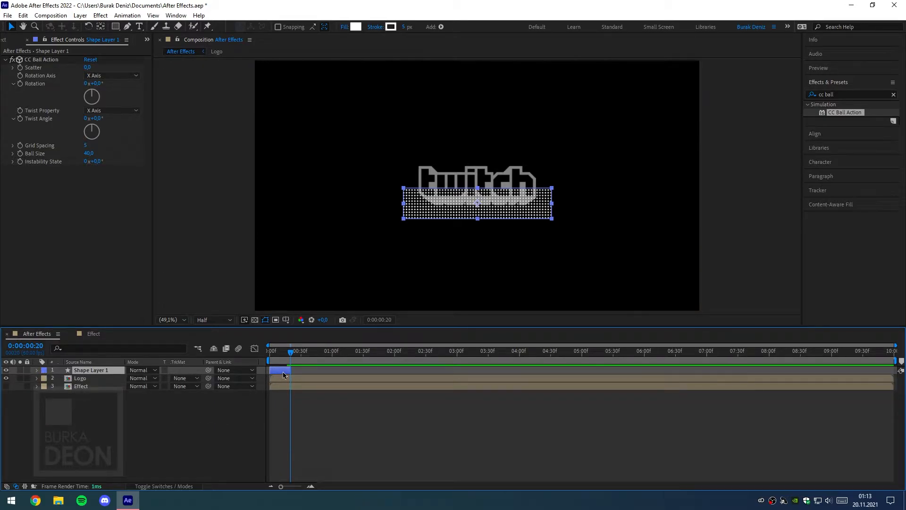
drag(302, 364, 342, 375)
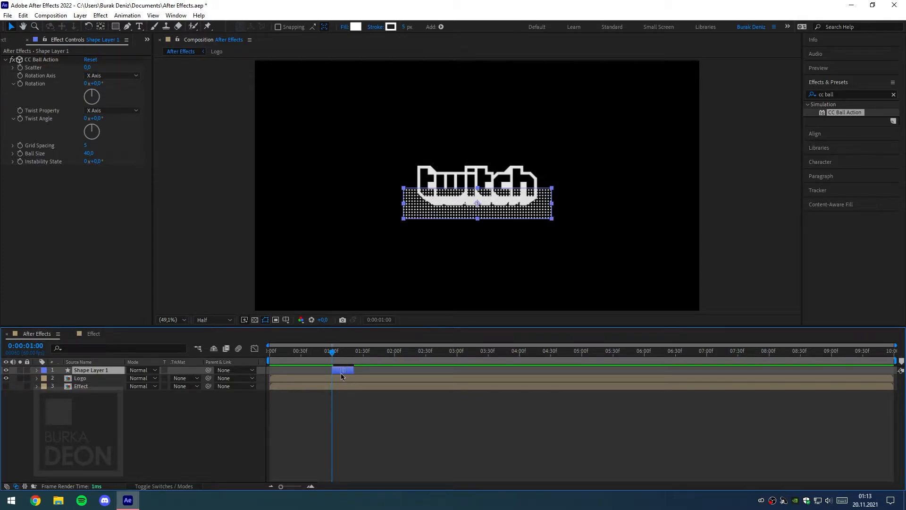
Step: Duplicate Shape Layer 1 and place the copy directly after the original clip ends
ctrl+click(118, 373)
click(113, 373)
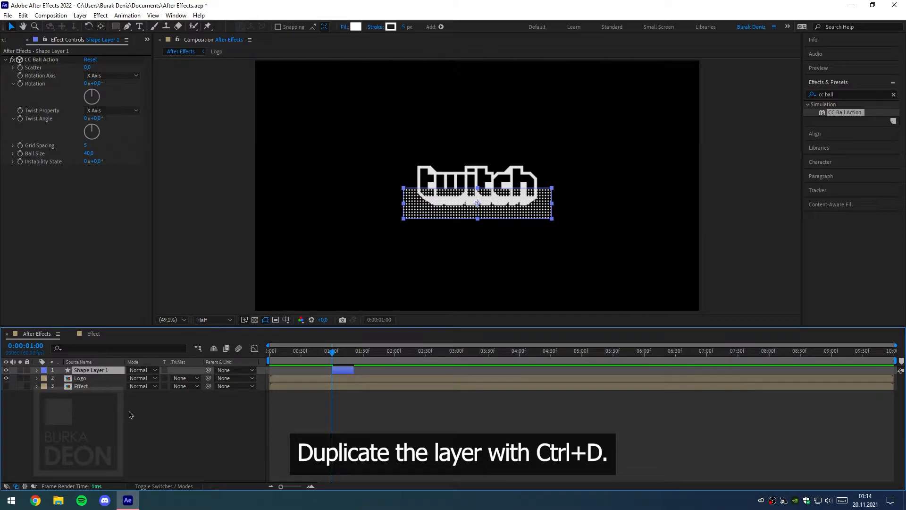
key(ctrl+d)
drag(343, 375, 363, 376)
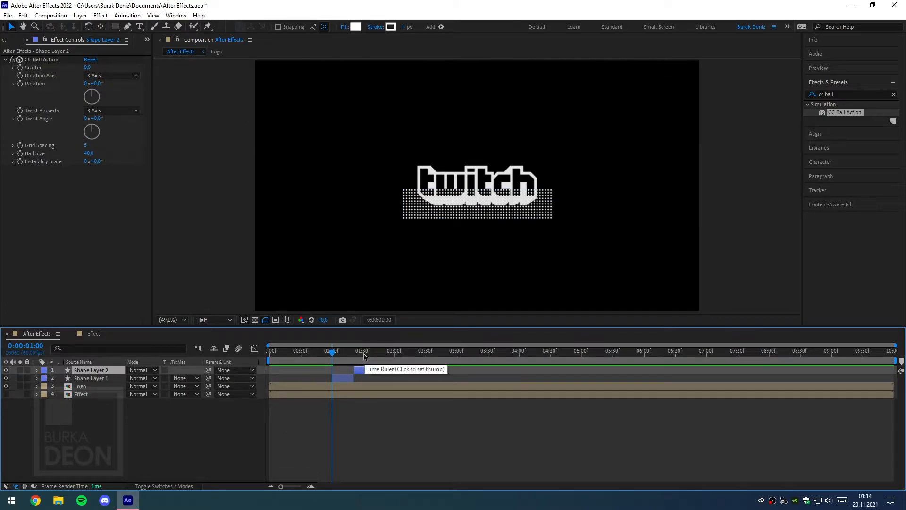
Step: Duplicate Shape Layer 2 and start the new copy at 0:00:01:30
click(364, 354)
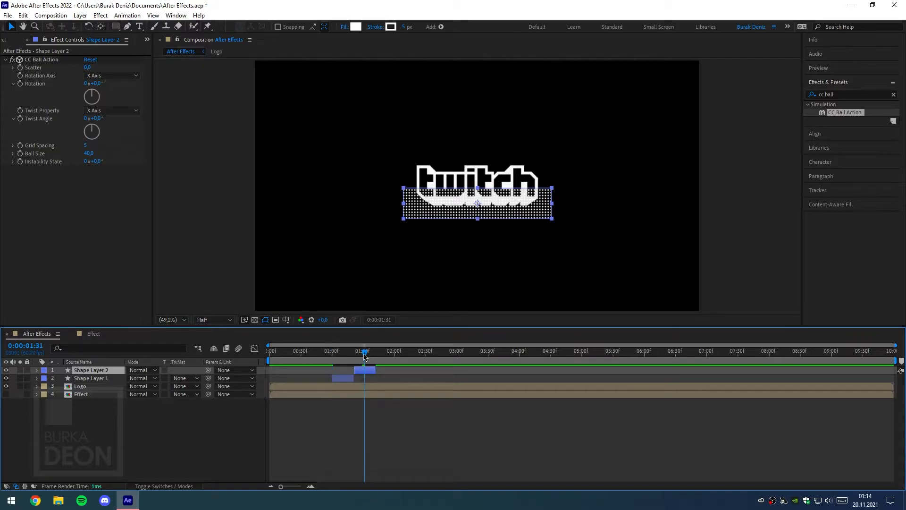
drag(364, 356, 362, 357)
key(ctrl+d)
drag(361, 373, 371, 376)
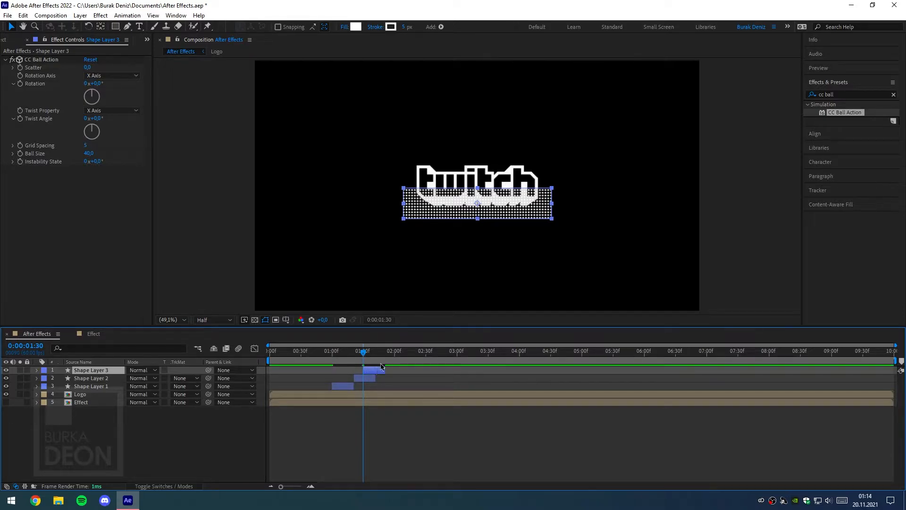
Step: Duplicate Shape Layer 3 and start the new copy at 0:00:01:50, where the previous clip ends
drag(375, 357, 387, 361)
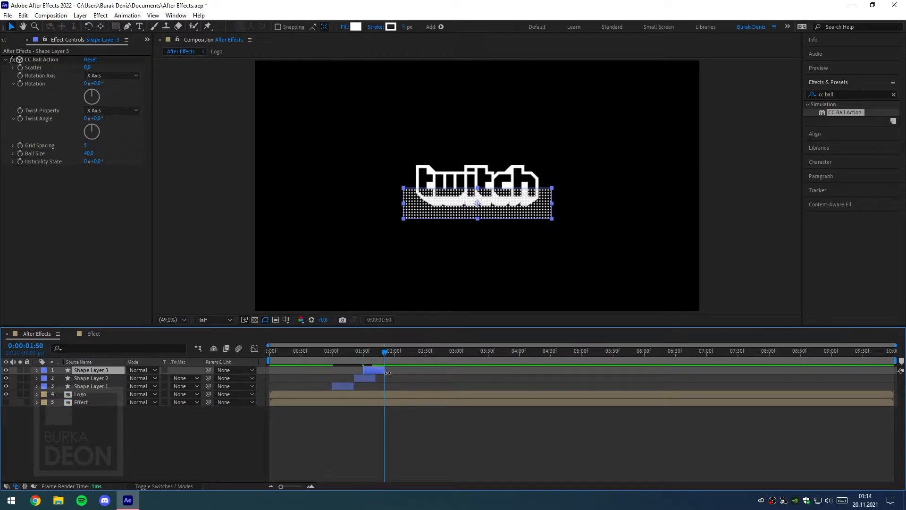
key(ctrl+d)
drag(373, 374, 396, 375)
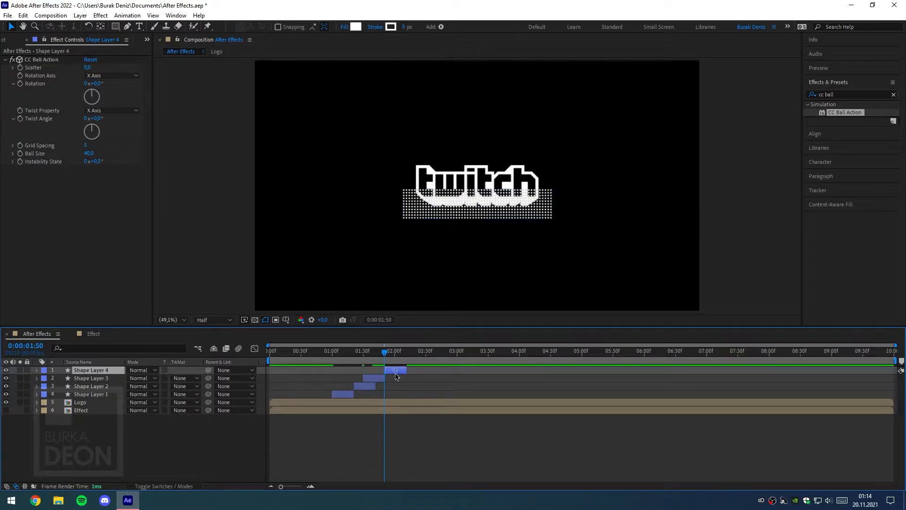
Step: At 0:00:01:25, resize Shape Layer 2's rectangle to about 221 by 212 px and move it over the logo's upper-left part
click(357, 351)
click(367, 386)
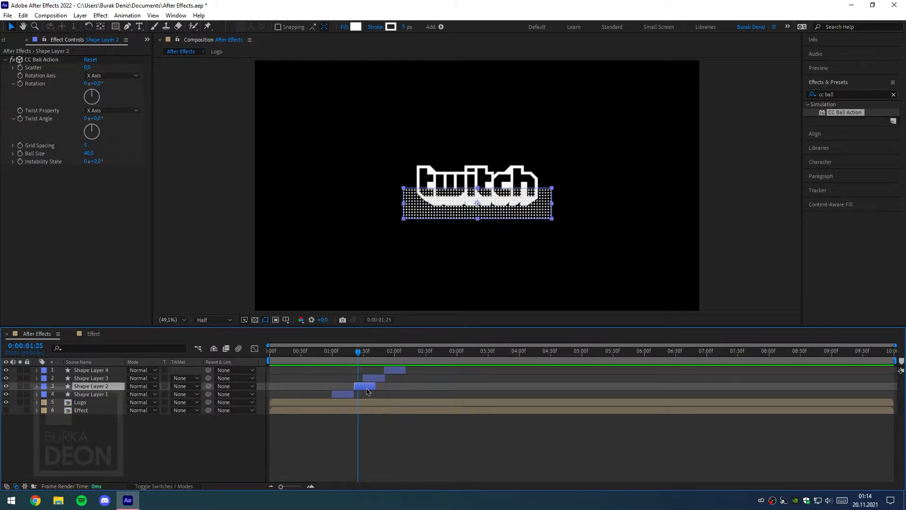
click(37, 386)
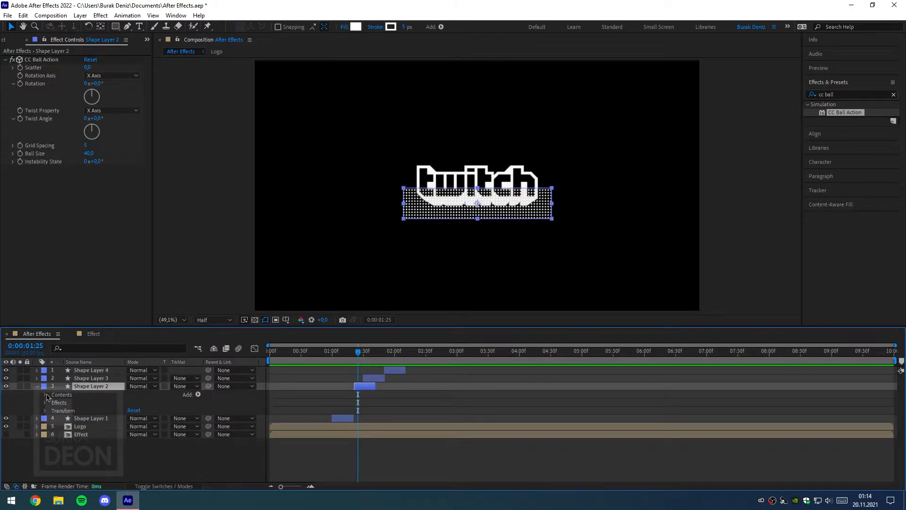
click(45, 395)
click(53, 402)
click(61, 411)
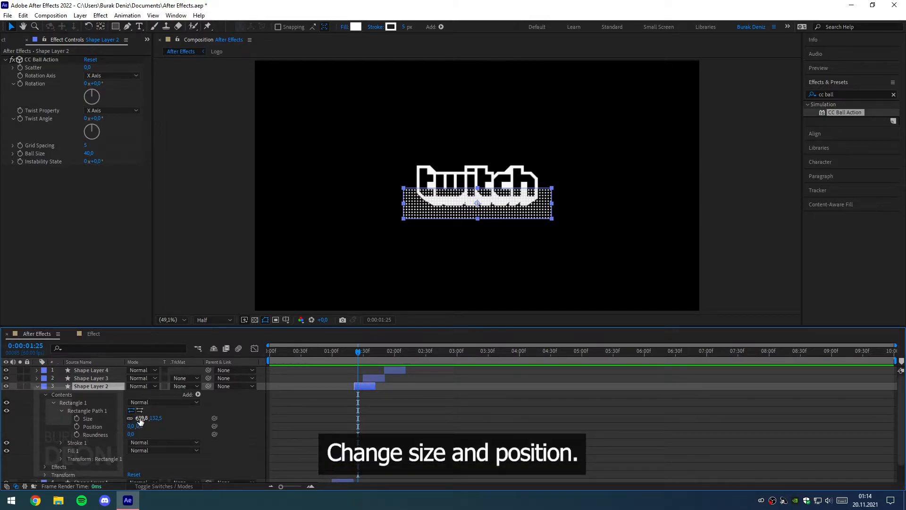
drag(142, 420, 26, 413)
drag(142, 419, 78, 419)
drag(157, 423, 197, 423)
drag(492, 223, 442, 187)
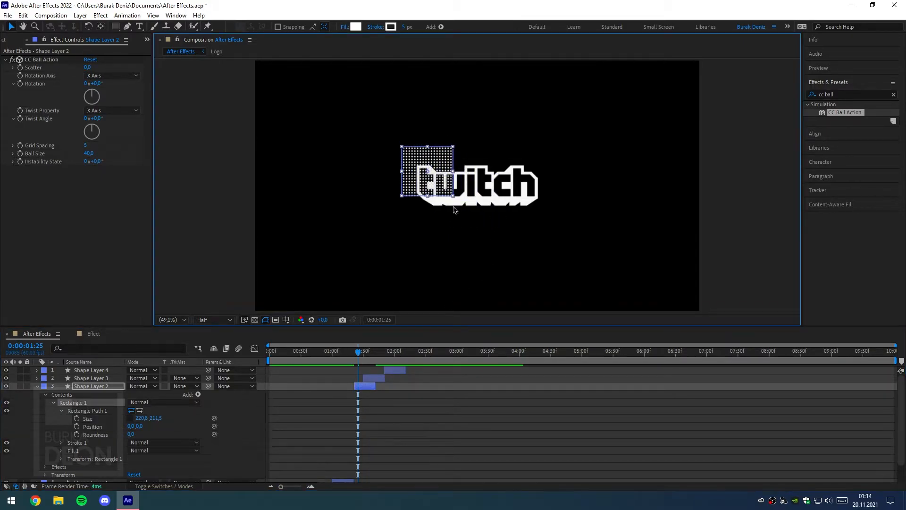
Step: At 0:00:01:38, resize Shape Layer 3's rectangle to about 509 by 57.5 px and move it over the logo's upper-right part
click(370, 361)
click(37, 386)
click(37, 378)
click(46, 386)
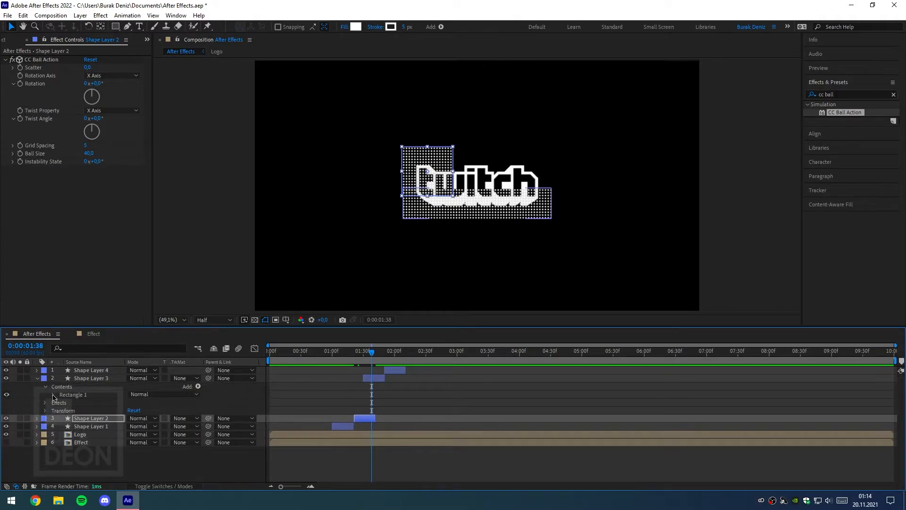
click(54, 394)
click(62, 403)
drag(162, 413, 132, 409)
drag(506, 203, 528, 169)
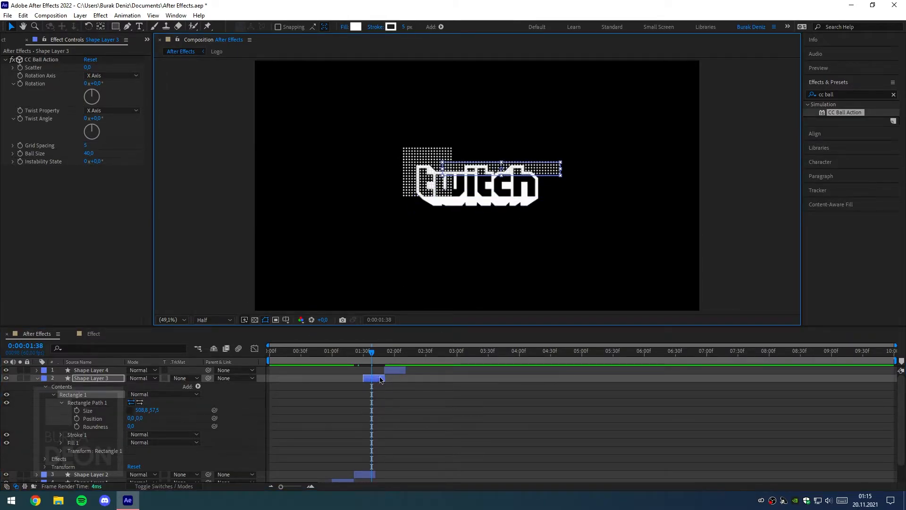
click(37, 378)
Step: At 0:00:02:00, resize Shape Layer 4's rectangle to about 435 by 146 px and move it over the logo's lower-right part
click(37, 370)
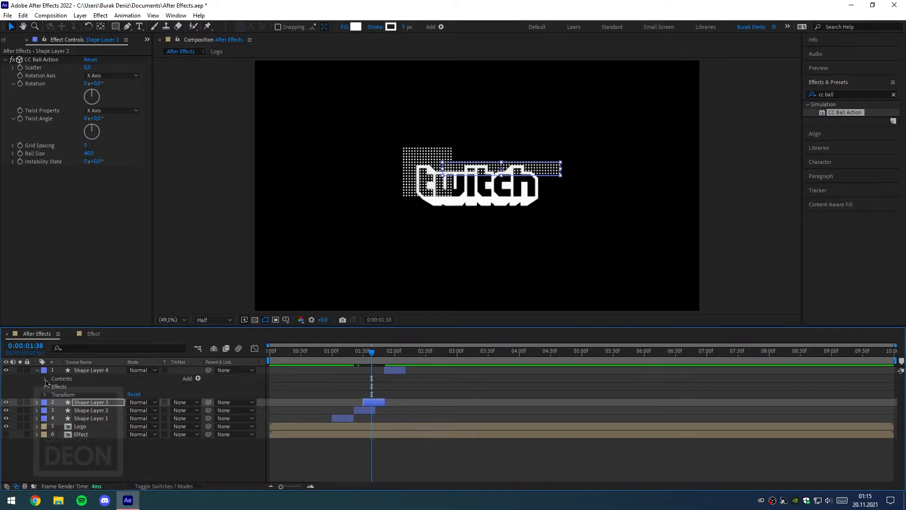
click(46, 377)
click(54, 386)
click(62, 394)
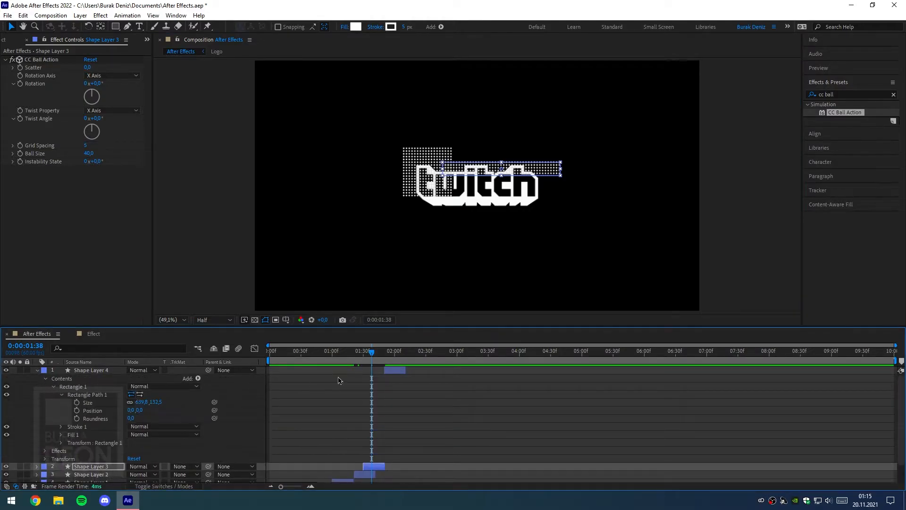
click(394, 356)
click(399, 371)
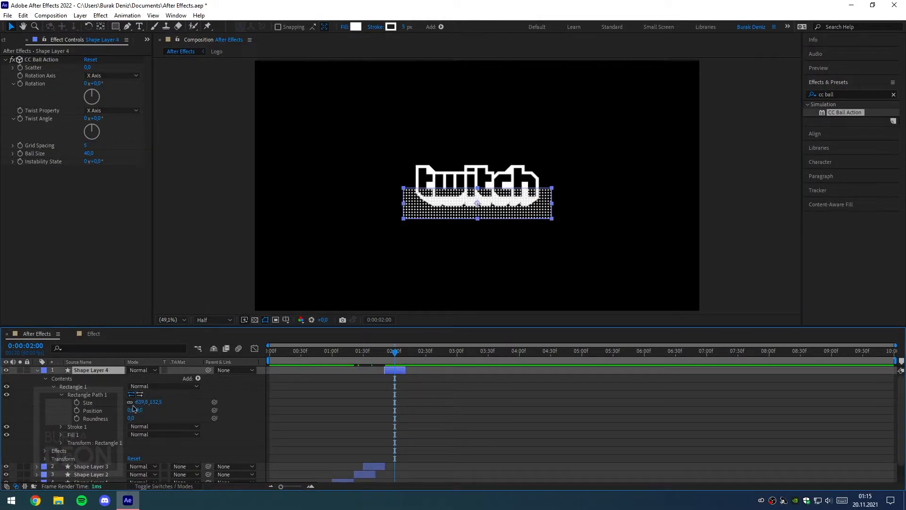
drag(137, 407, 165, 402)
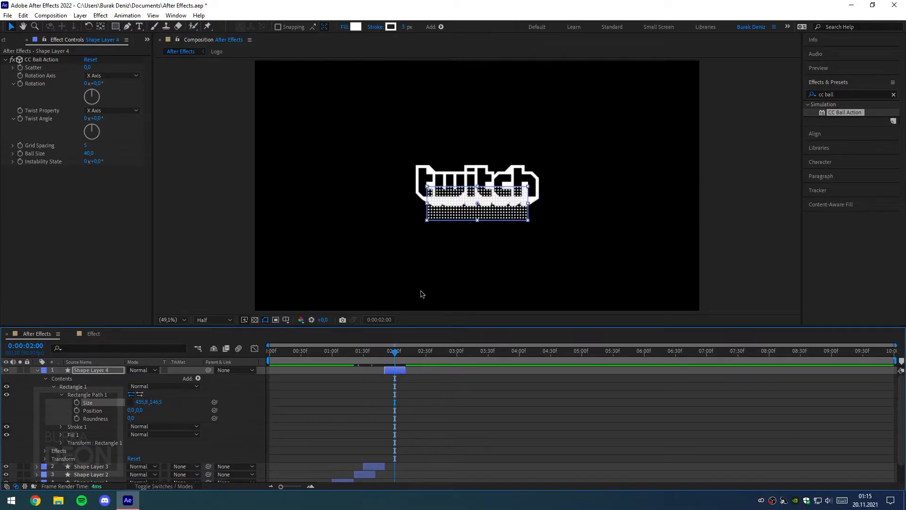
drag(502, 217, 545, 217)
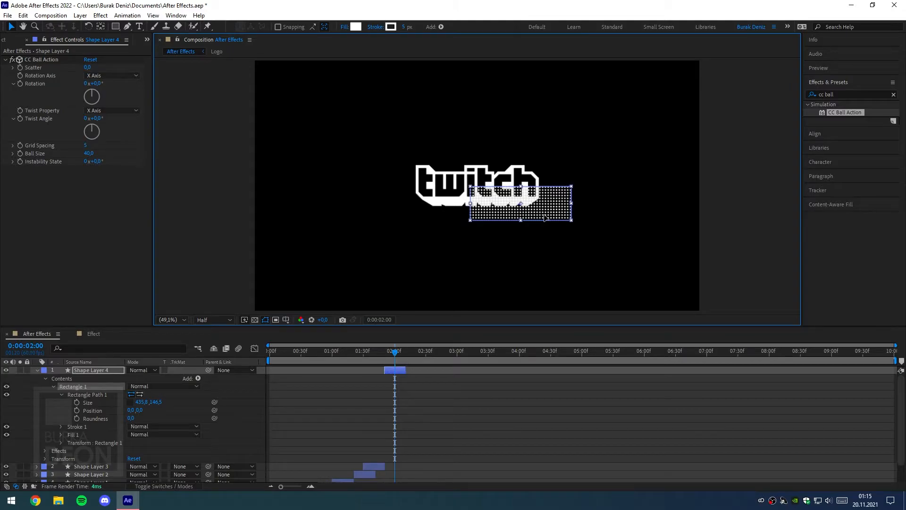
click(37, 370)
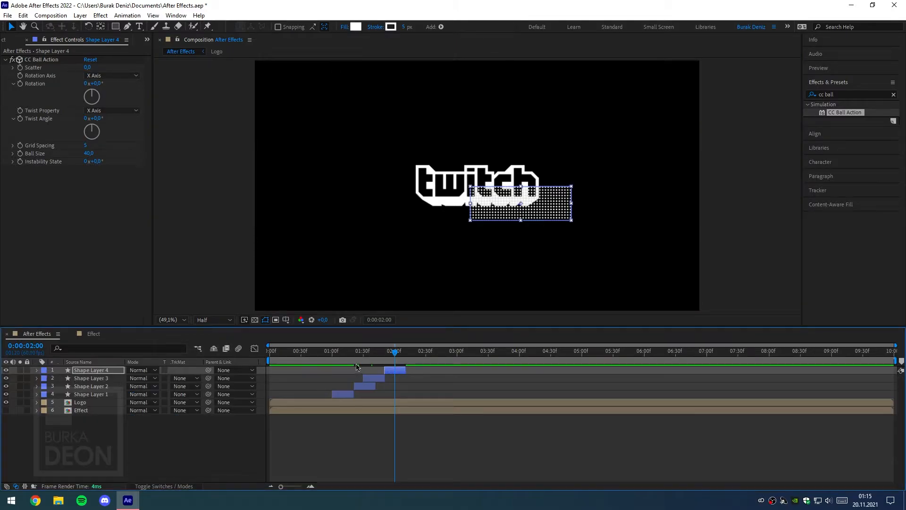
Step: Pre-compose the four shape layers as Balls, adjusting the composition duration to the time span of the selected layers
click(329, 355)
mouse_move(320, 357)
mouse_down()
mouse_move(420, 362)
mouse_move(324, 359)
mouse_up()
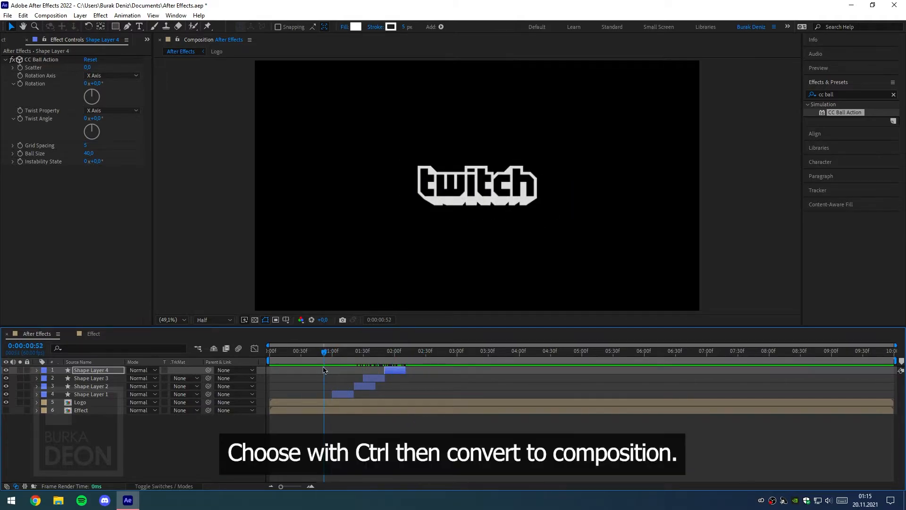
click(114, 396)
shift+click(106, 372)
right_click(105, 373)
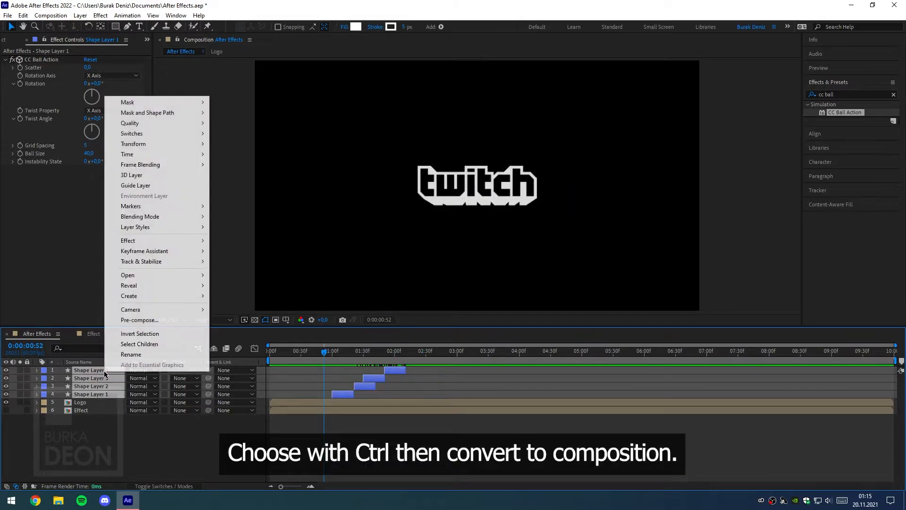
click(140, 320)
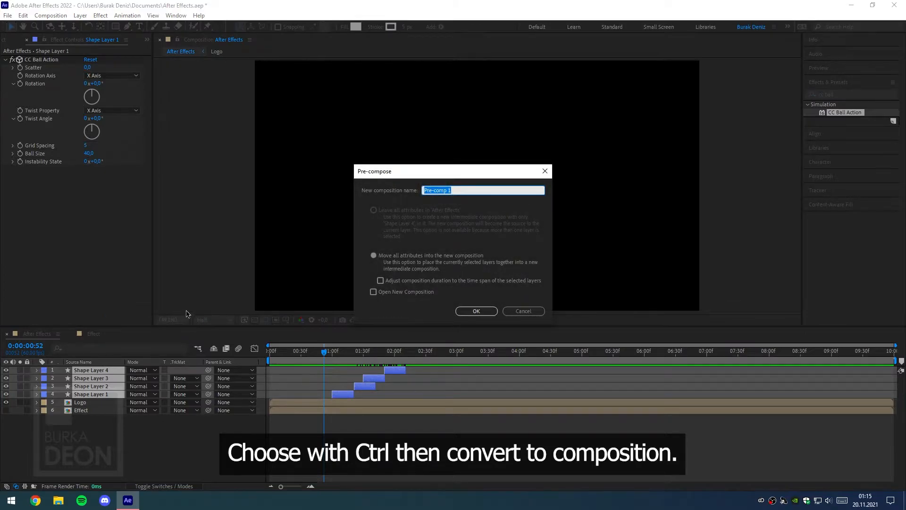
text(Balls)
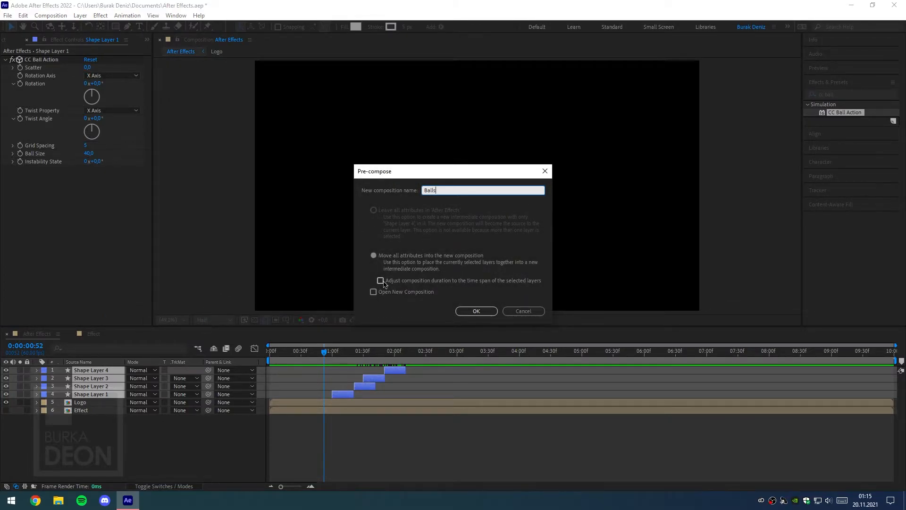
click(380, 281)
click(474, 311)
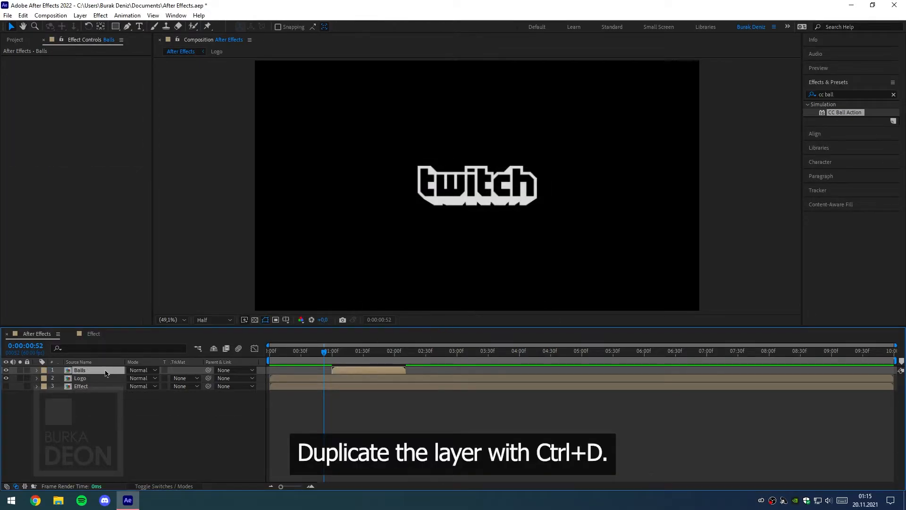
Step: Duplicate the Balls layer and start the copy at 0:00:06:00
key(ctrl+d)
click(636, 351)
drag(638, 372, 645, 374)
drag(361, 373, 669, 375)
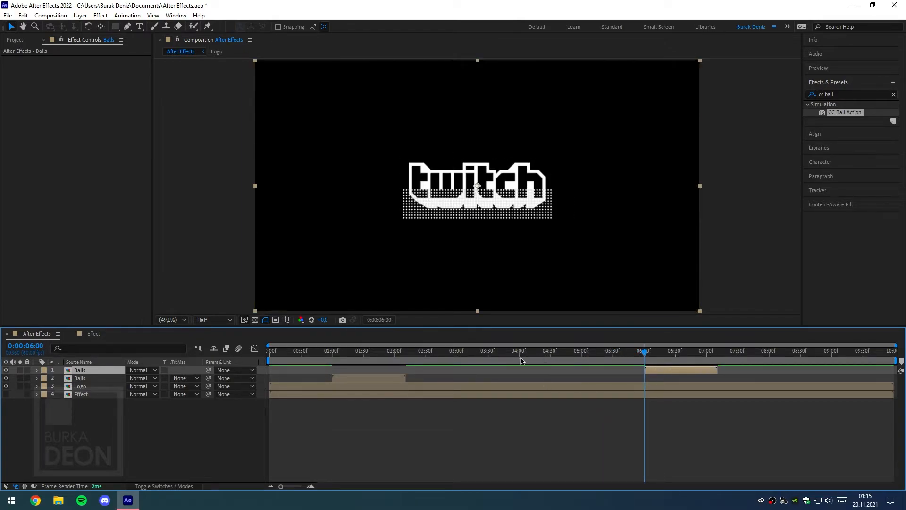
Step: Move the Logo layer above both Balls layers in the layer stack
drag(376, 360, 366, 361)
drag(83, 388, 86, 367)
click(137, 420)
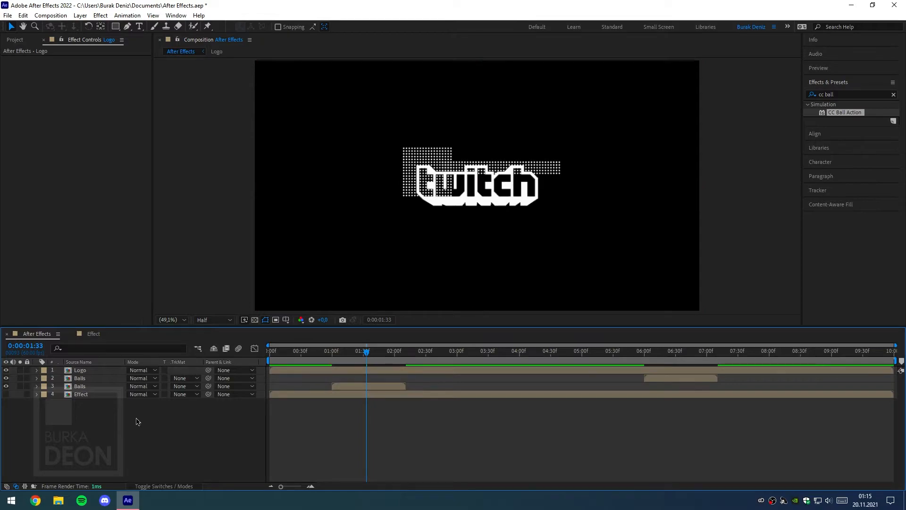
Step: Add a 100% Scale keyframe to the Logo layer at 0:00:01:20 and make it a hold keyframe
click(37, 370)
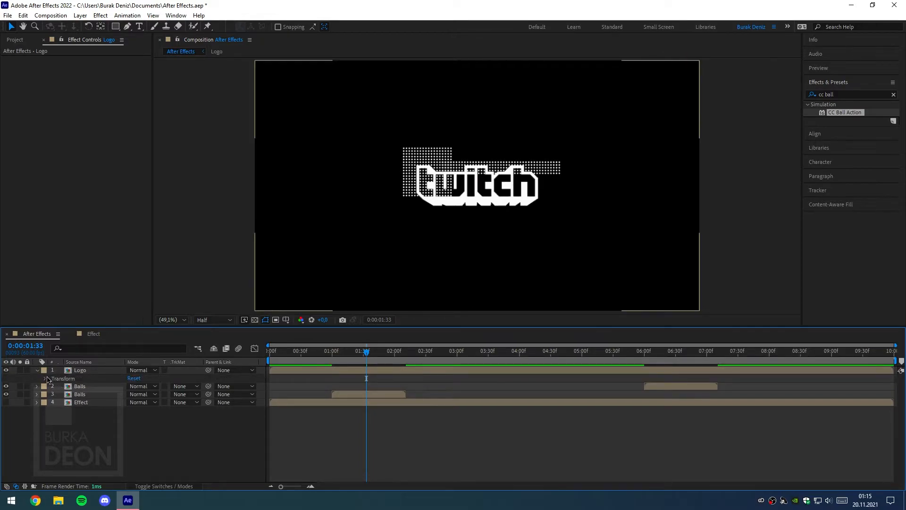
click(46, 378)
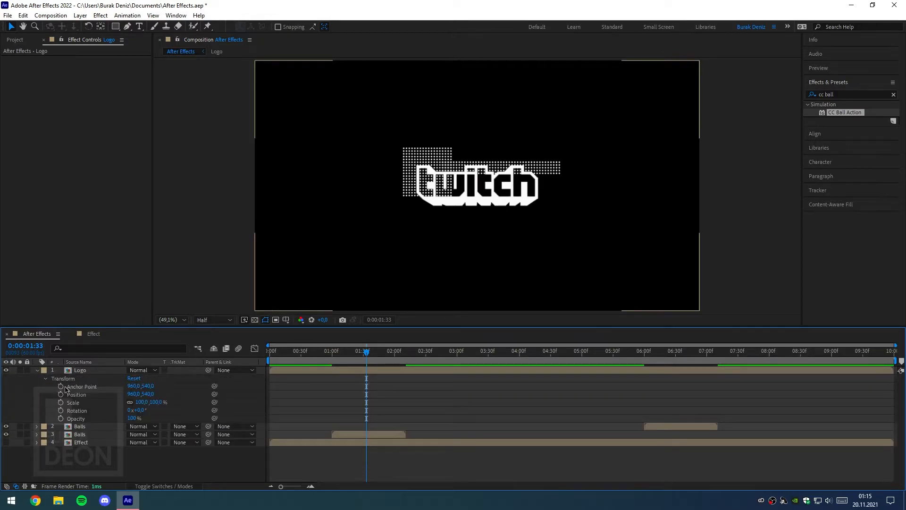
click(332, 353)
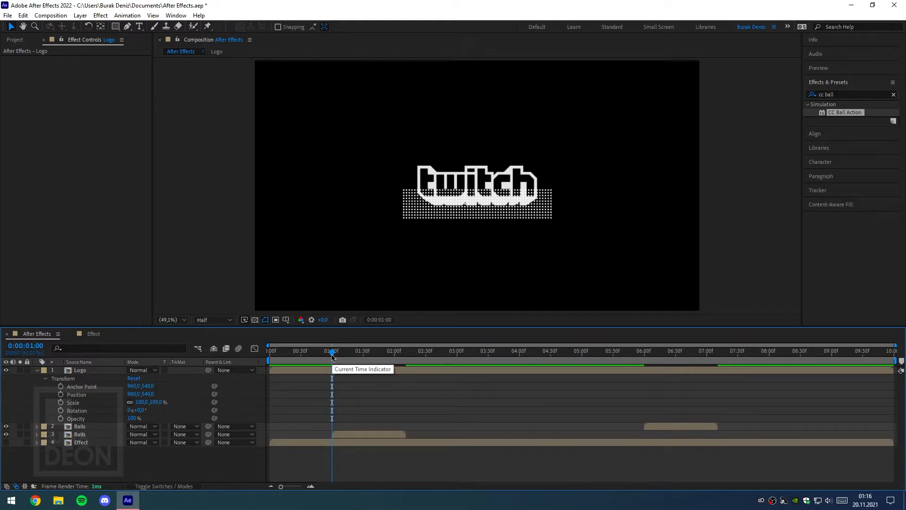
drag(282, 486, 293, 491)
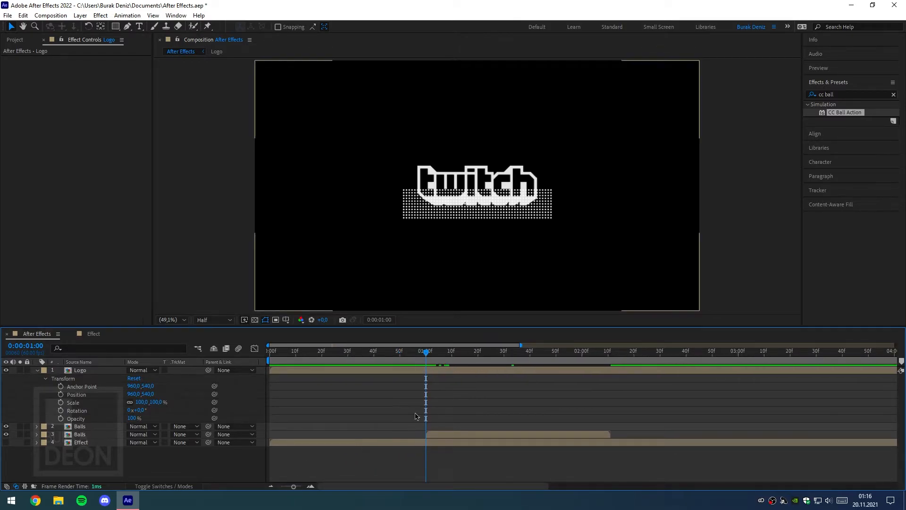
drag(471, 363, 477, 363)
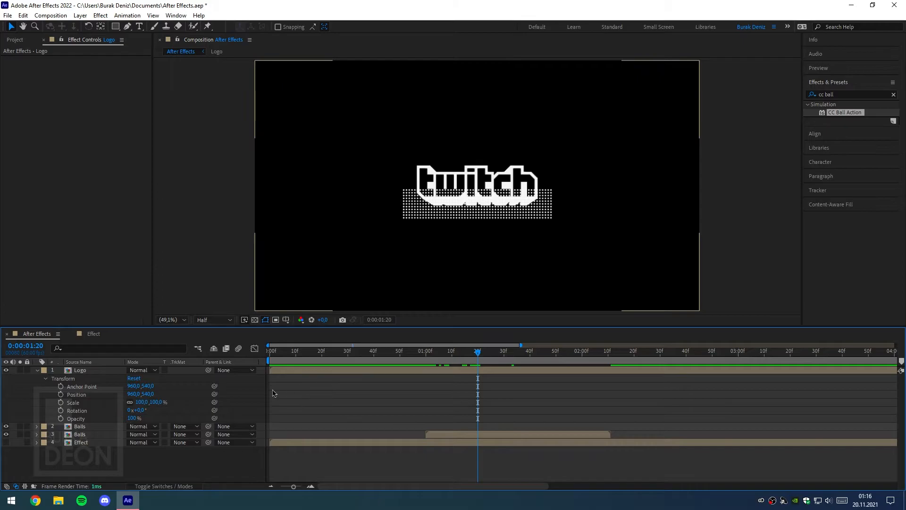
click(61, 403)
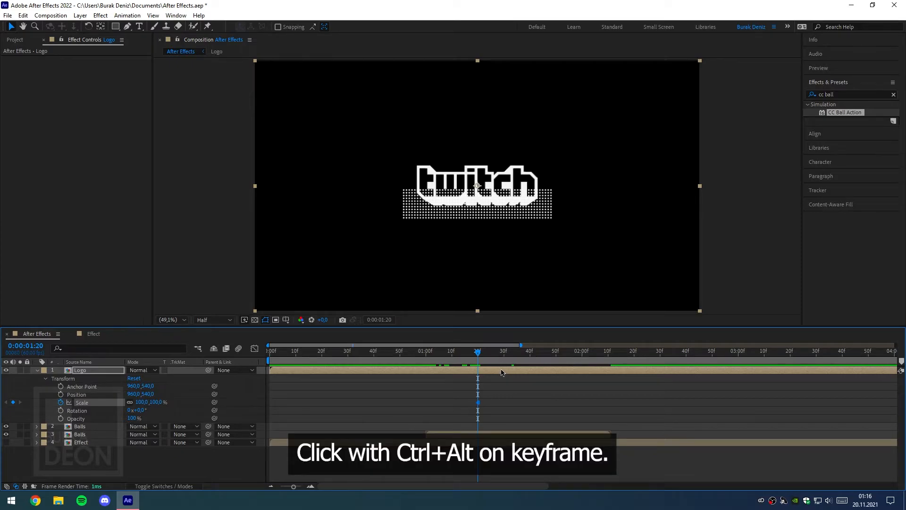
Step: Keyframe the Logo layer's Scale to 70% at 0:00:01:30 and 110% at 0:00:01:40
click(504, 365)
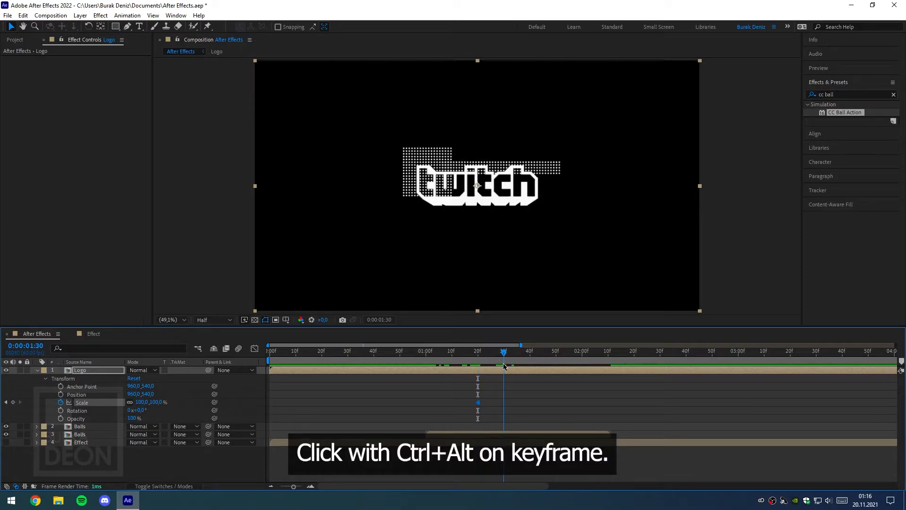
click(141, 402)
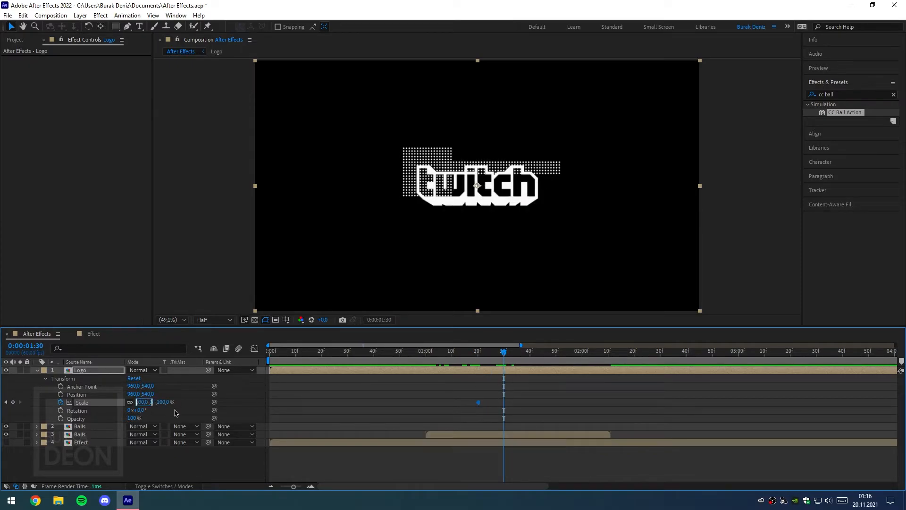
text(70)
key(Return)
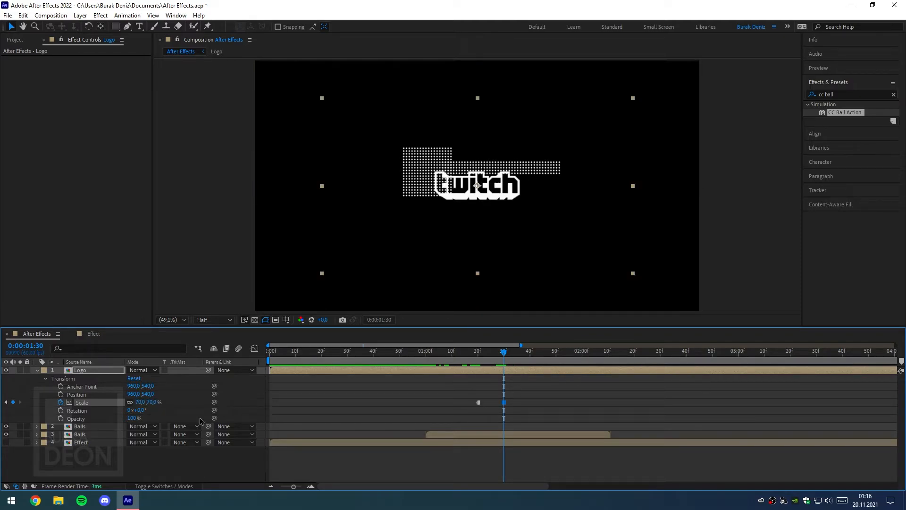
click(530, 364)
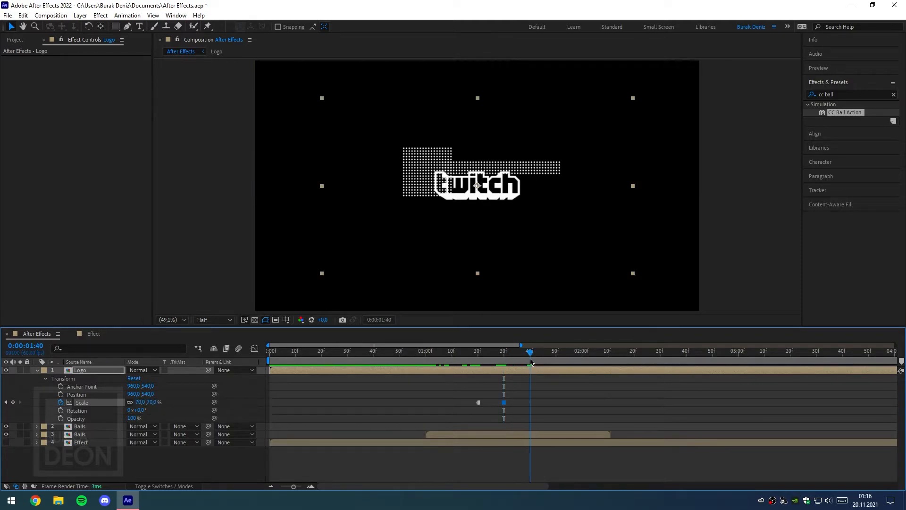
click(141, 402)
text(110)
key(Return)
Step: Keyframe the Logo layer's Scale to 90% at 0:00:01:50 and 100% at 0:00:02:00
click(555, 361)
click(142, 402)
text(90)
key(Return)
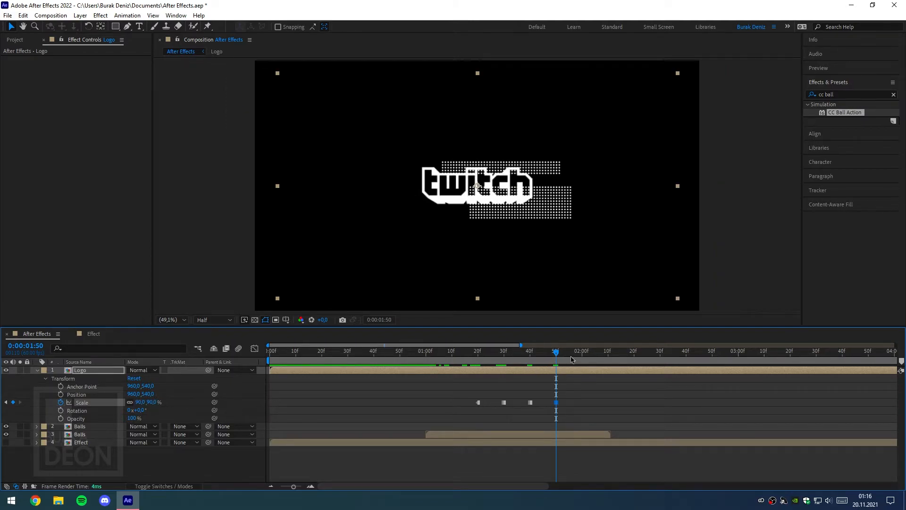
click(582, 359)
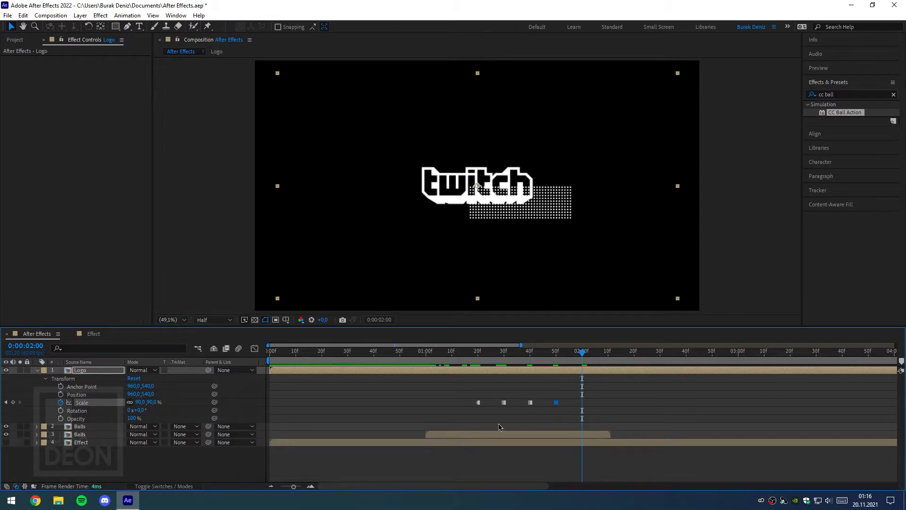
click(140, 402)
text(100)
key(Return)
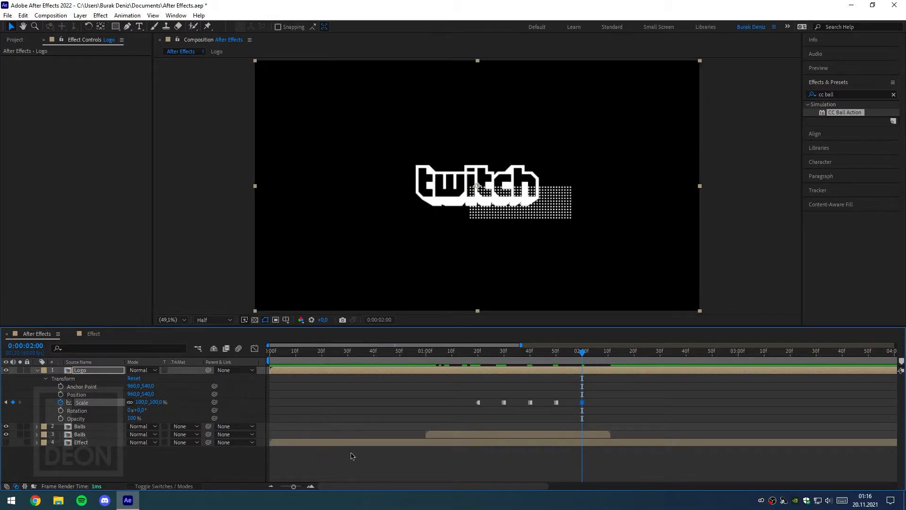
Step: Copy all five Logo Scale keyframes and paste them shortly after the start of the second Balls clip
drag(470, 358, 444, 370)
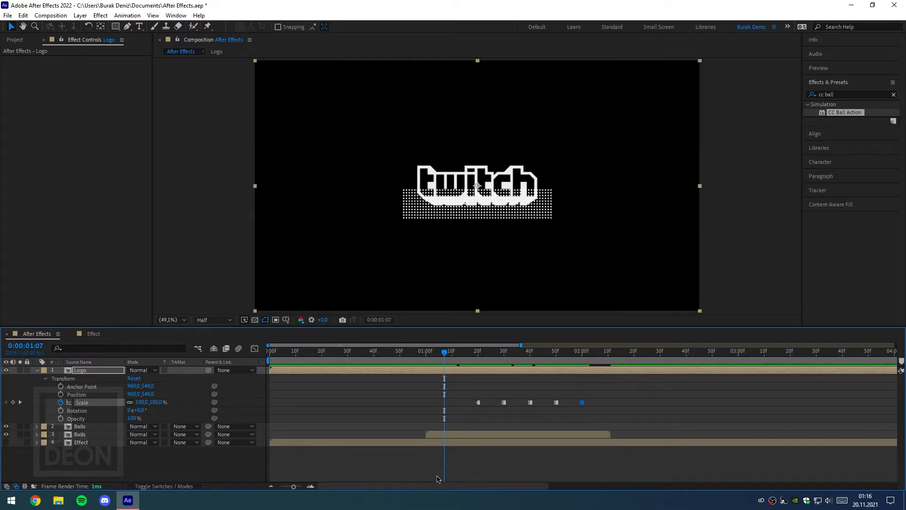
drag(293, 487, 283, 489)
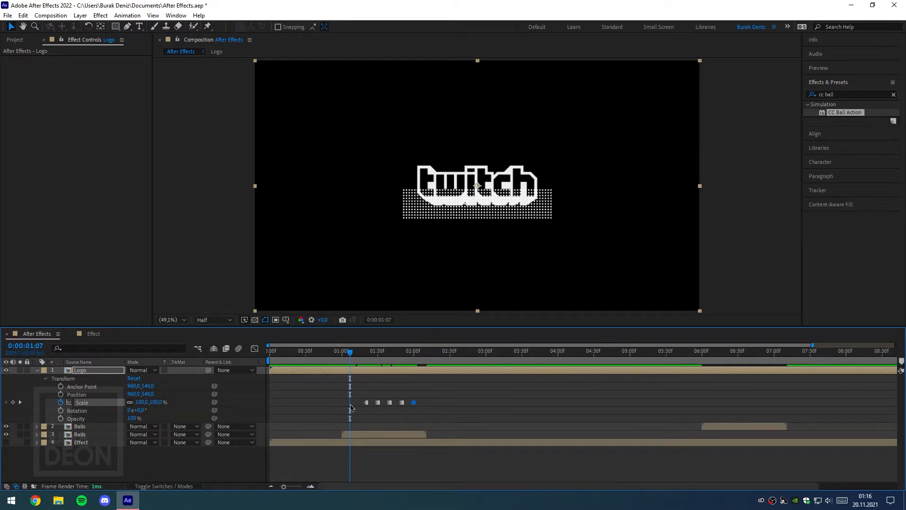
drag(355, 401, 433, 404)
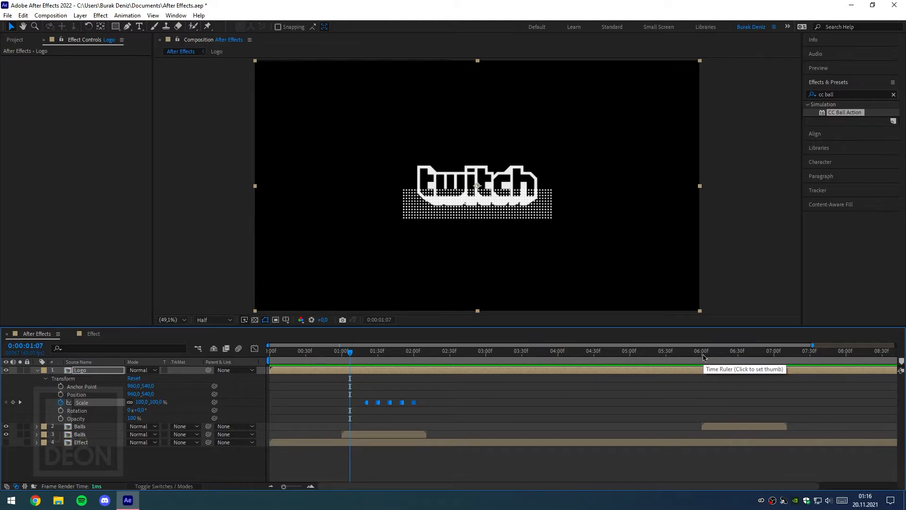
click(703, 358)
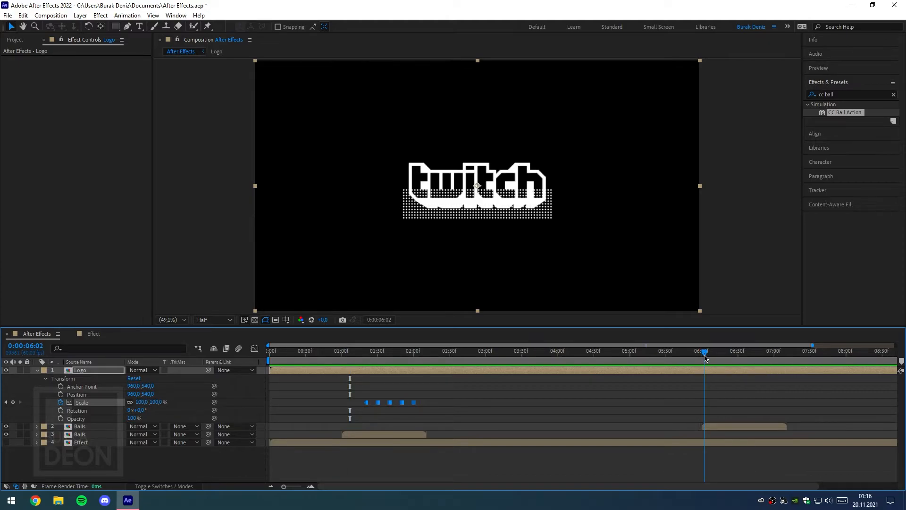
drag(703, 358, 725, 368)
key(ctrl+v)
drag(735, 361, 344, 363)
click(37, 370)
Step: Create a new adjustment layer above the Logo layer in the After Effects composition
click(128, 430)
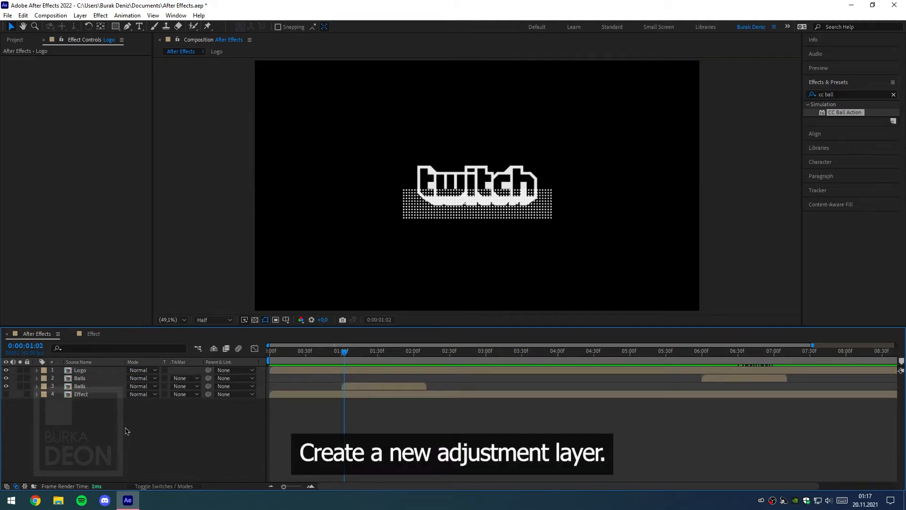
right_click(126, 428)
mouse_move(165, 315)
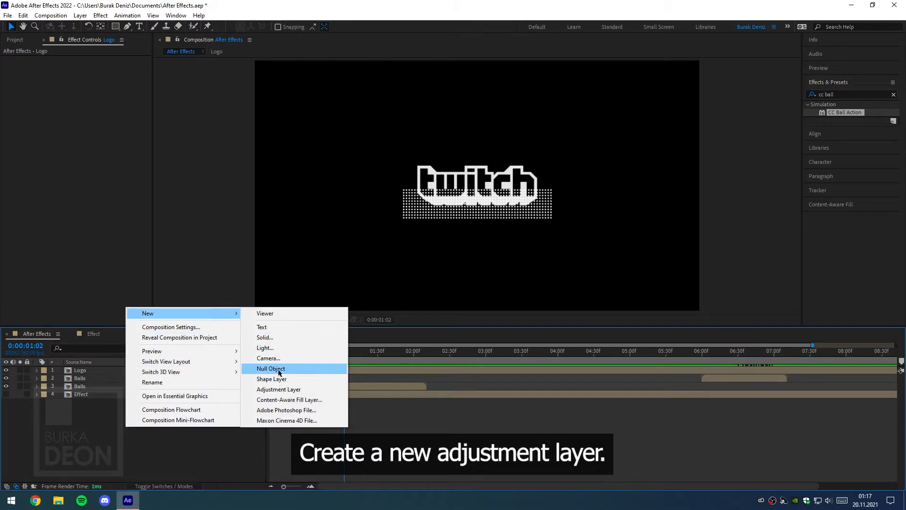
click(278, 389)
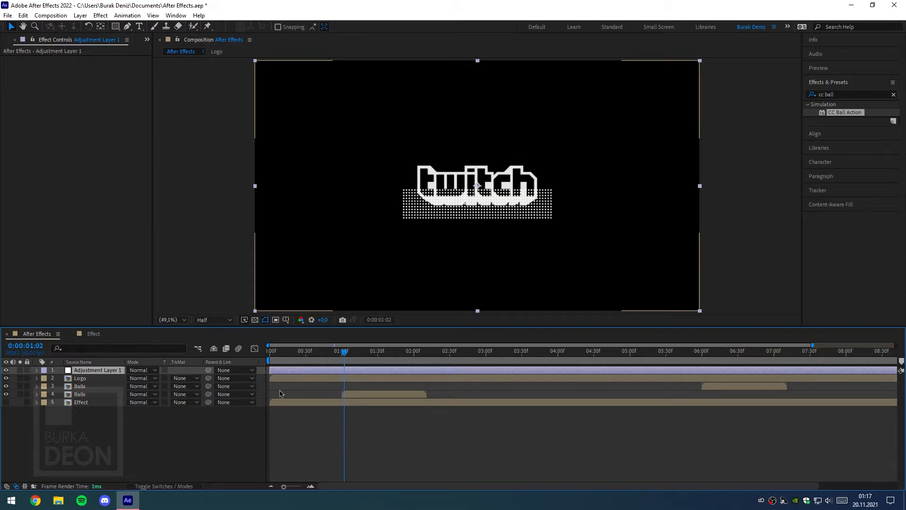
Step: Apply the Displacement Map effect to Adjustment Layer 1 and choose the Effect layer as its displacement map layer
click(838, 94)
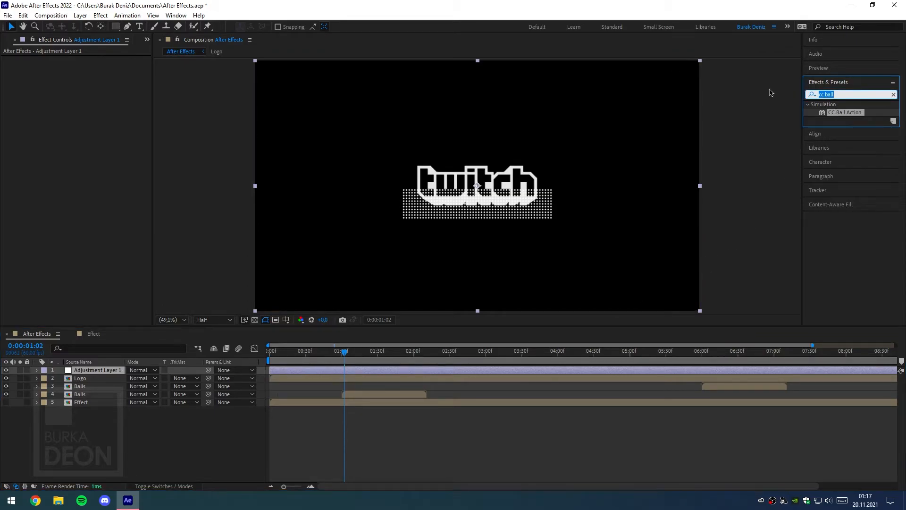
text(displa)
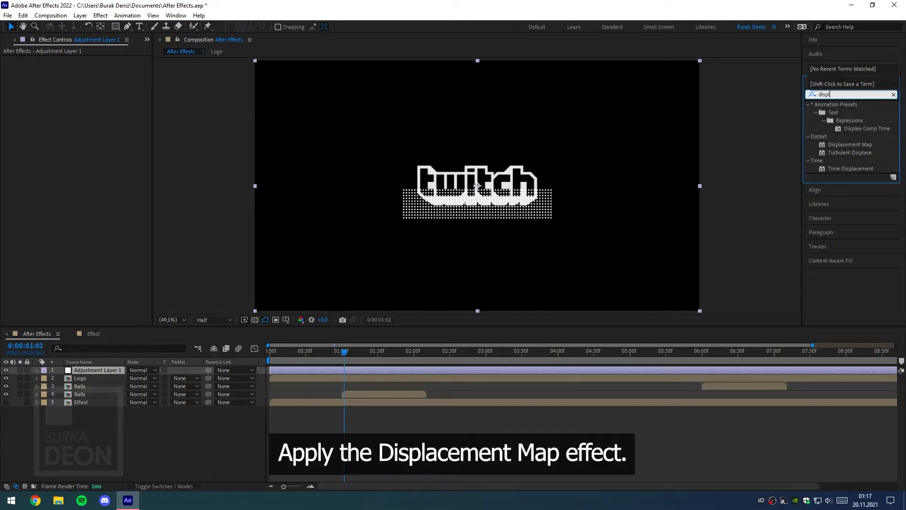
click(851, 146)
drag(849, 145, 101, 377)
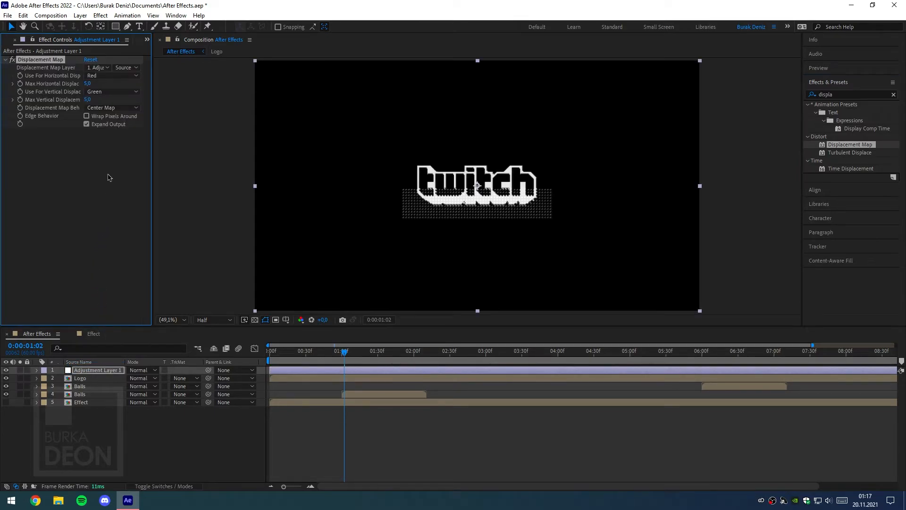
click(97, 70)
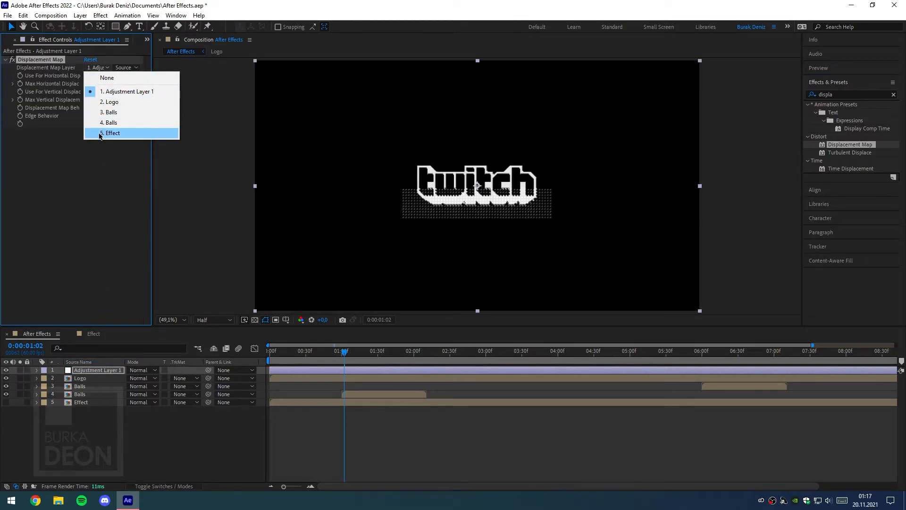
click(100, 135)
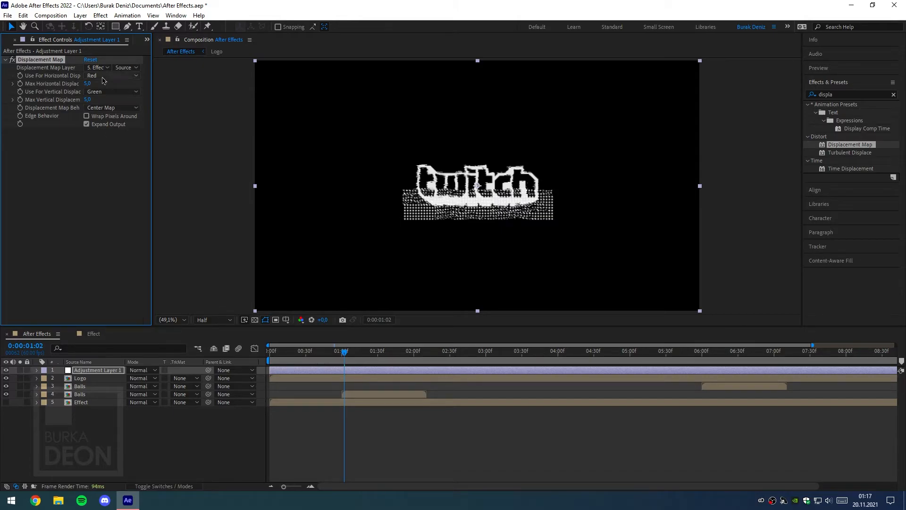
Step: Set the Displacement Map to use Luminance for horizontal displacement, with maximum horizontal displacement 75 and maximum vertical displacement 0
click(105, 75)
click(113, 125)
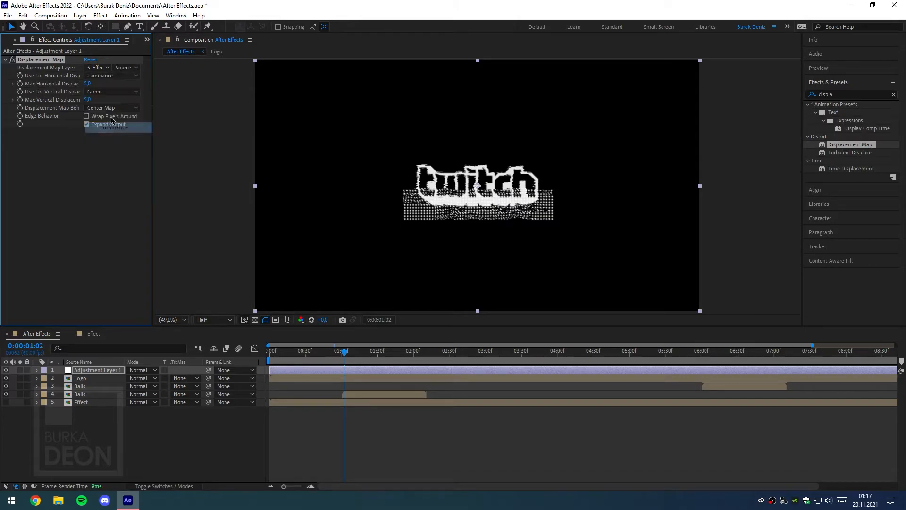
click(87, 84)
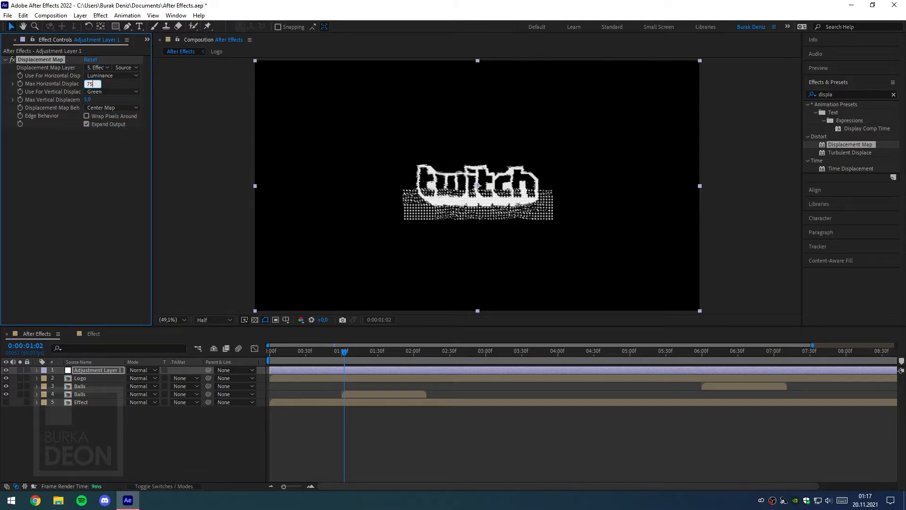
key(Return)
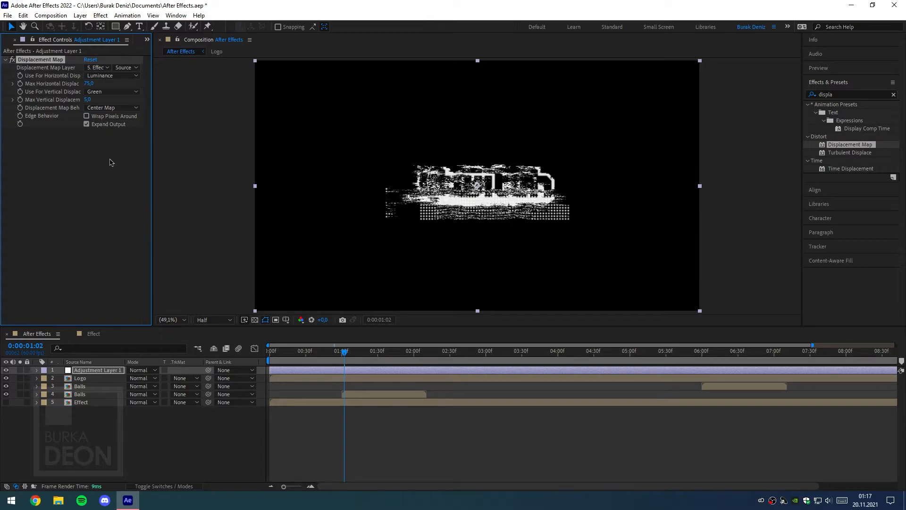
click(87, 99)
text(0)
key(Return)
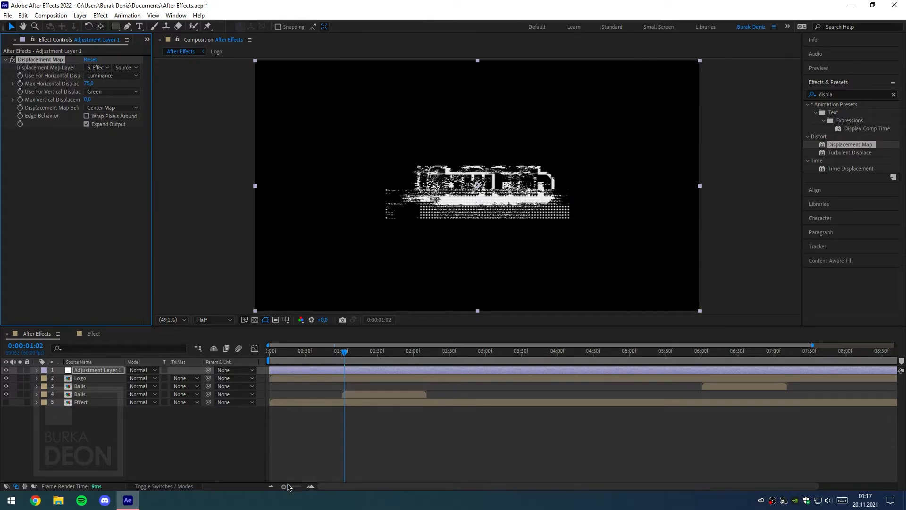
Step: Start keyframing the adjustment layer's Max Horizontal Displacement with a value of 0 at 0:00:00:30
drag(285, 487, 295, 486)
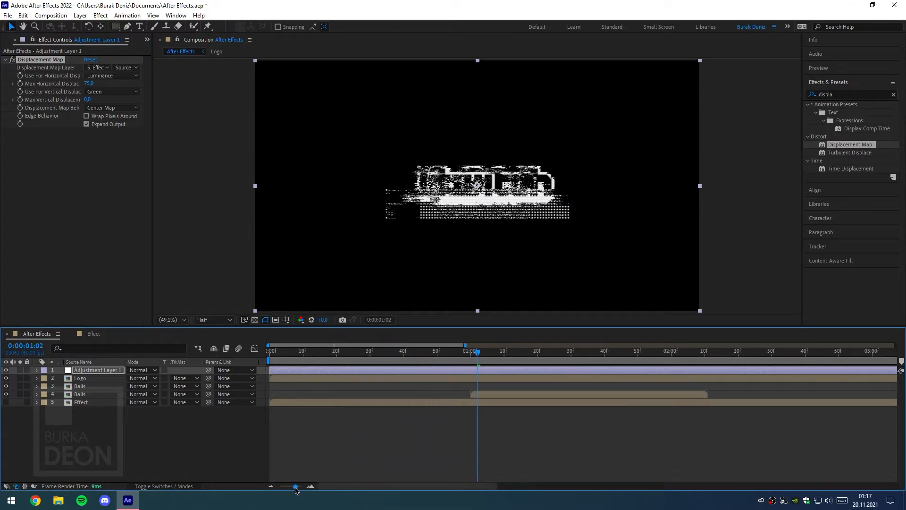
drag(366, 364, 371, 361)
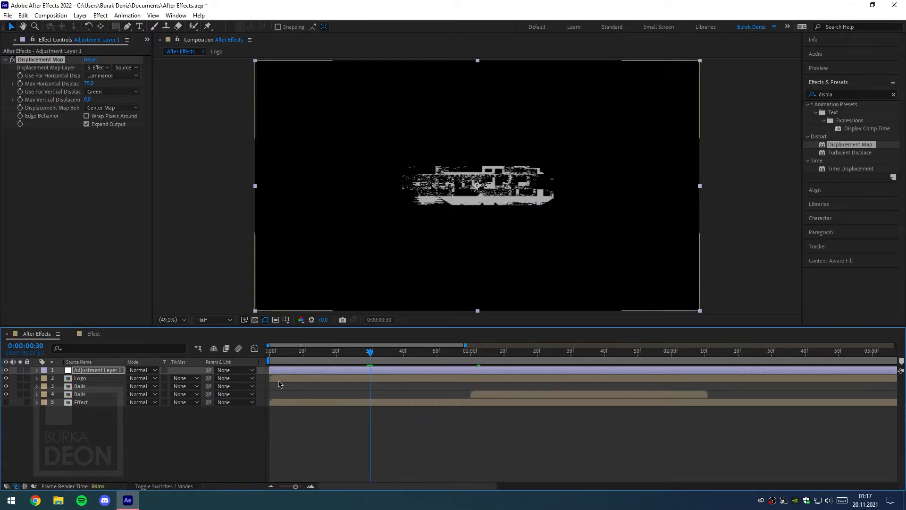
click(37, 371)
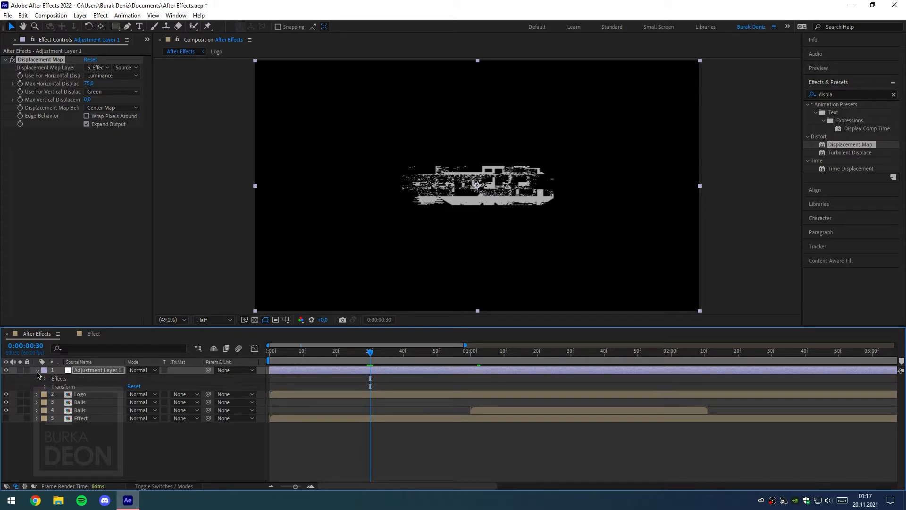
click(46, 379)
click(54, 386)
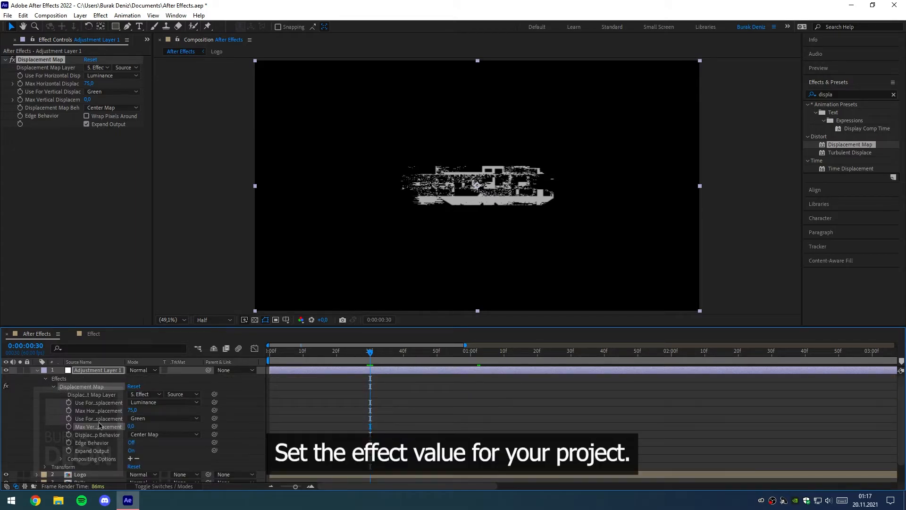
click(69, 411)
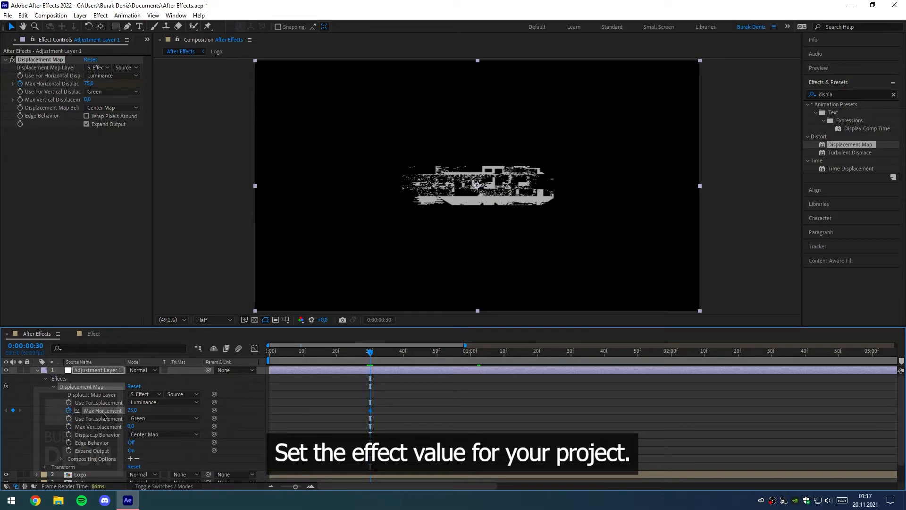
click(131, 410)
text(0)
key(Return)
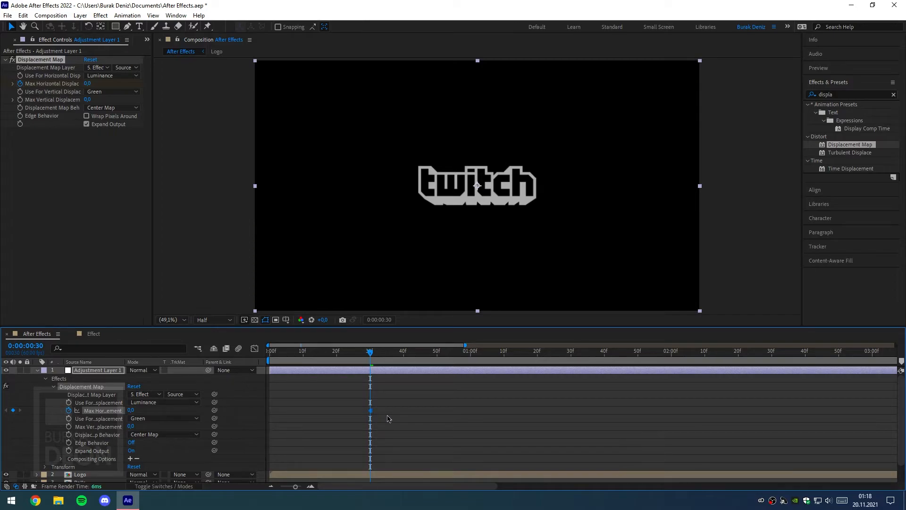
Step: Keyframe the Max Horizontal Displacement to 75 at 0:00:01:00 and 25 at 0:00:01:20
drag(464, 361, 471, 361)
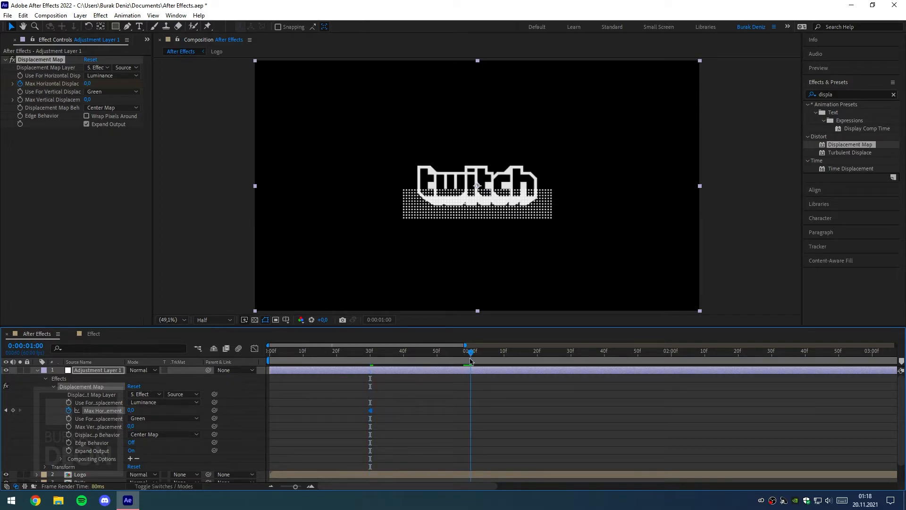
click(136, 410)
text(75)
key(Return)
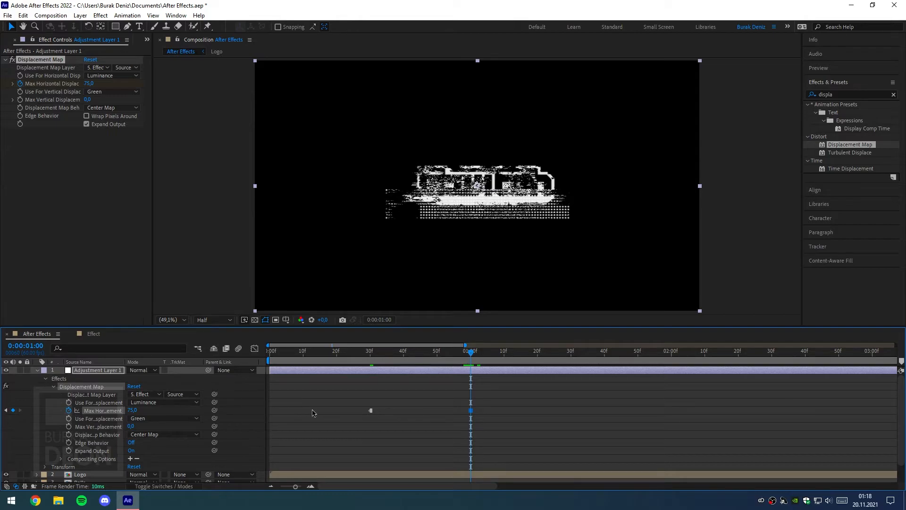
drag(509, 354, 537, 353)
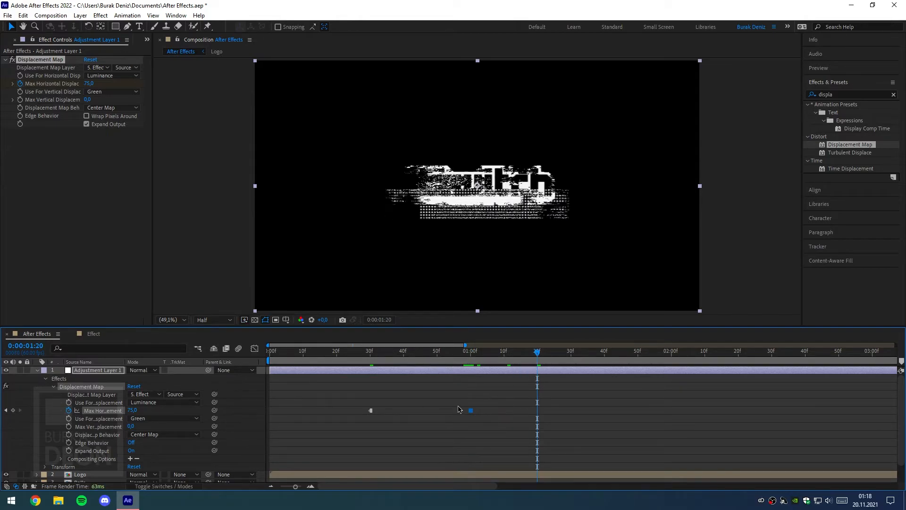
click(136, 410)
text(25)
key(Return)
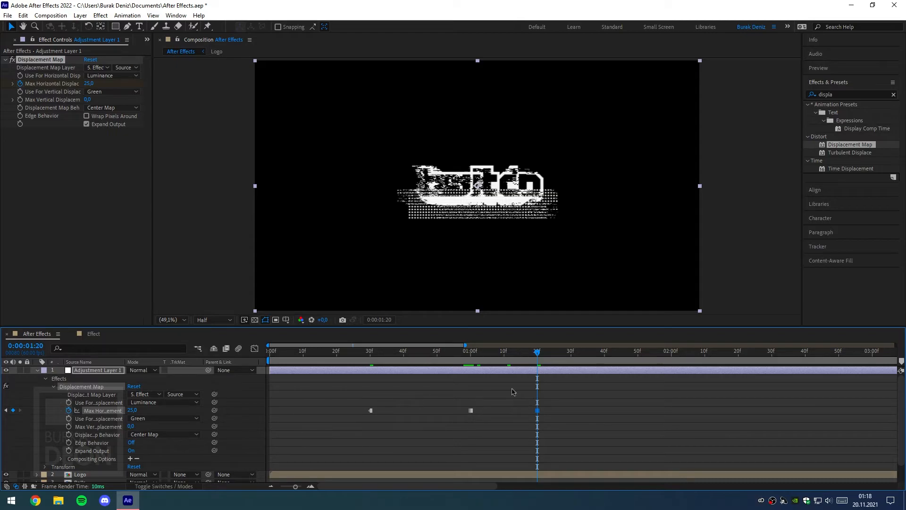
Step: Keyframe the Max Horizontal Displacement to 50 at 0:00:01:50 and 0 at 0:00:02:10
click(638, 355)
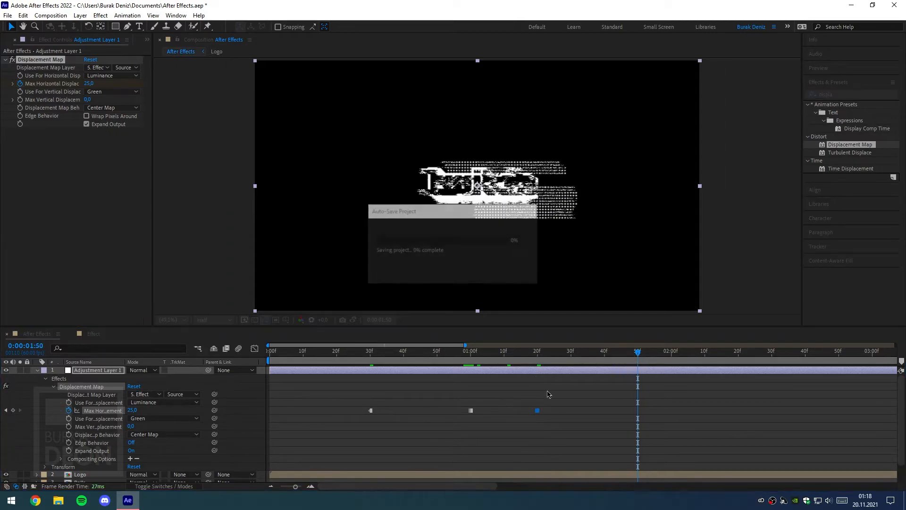
click(137, 411)
text(50)
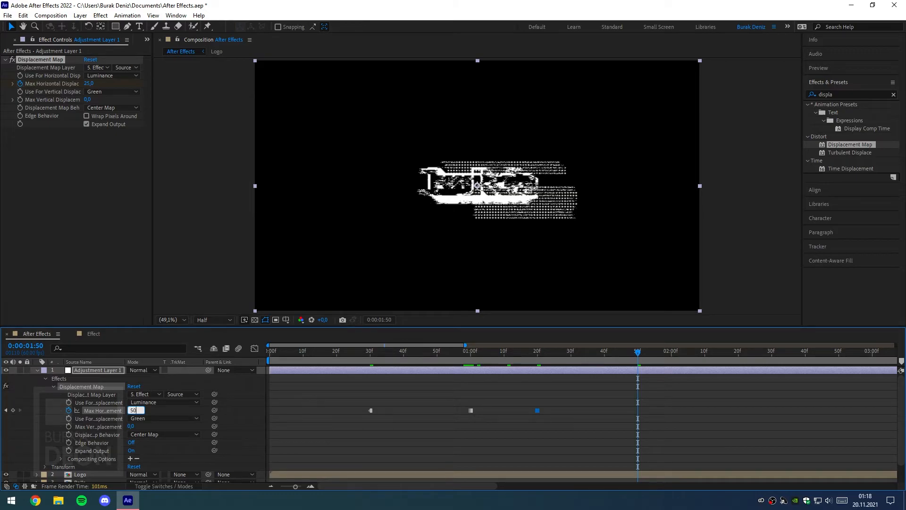
key(Return)
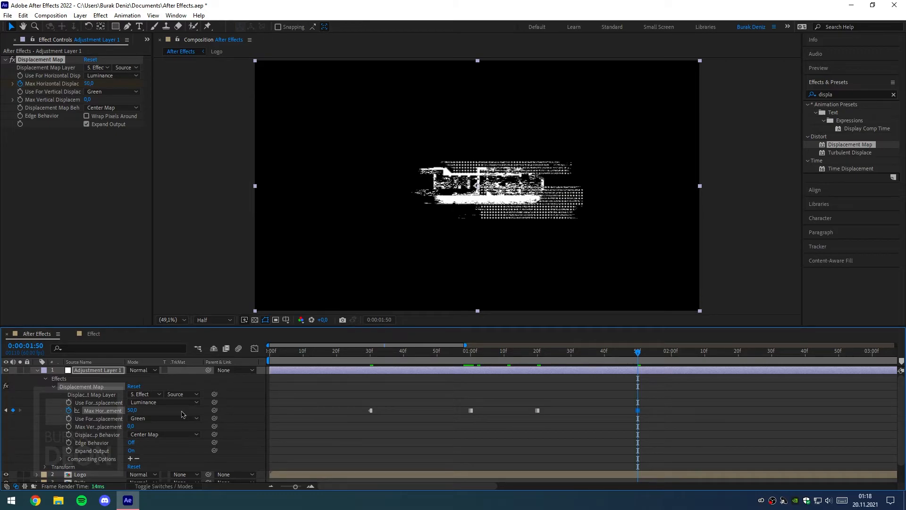
click(704, 355)
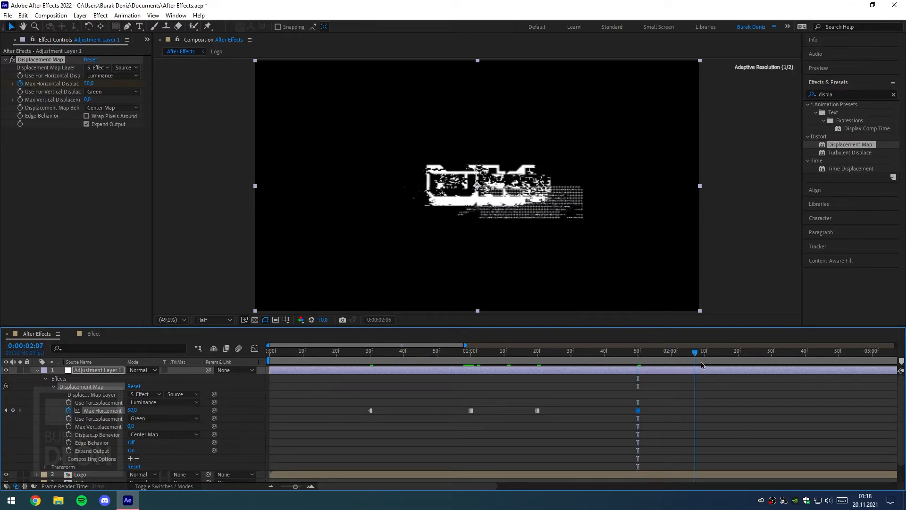
click(132, 411)
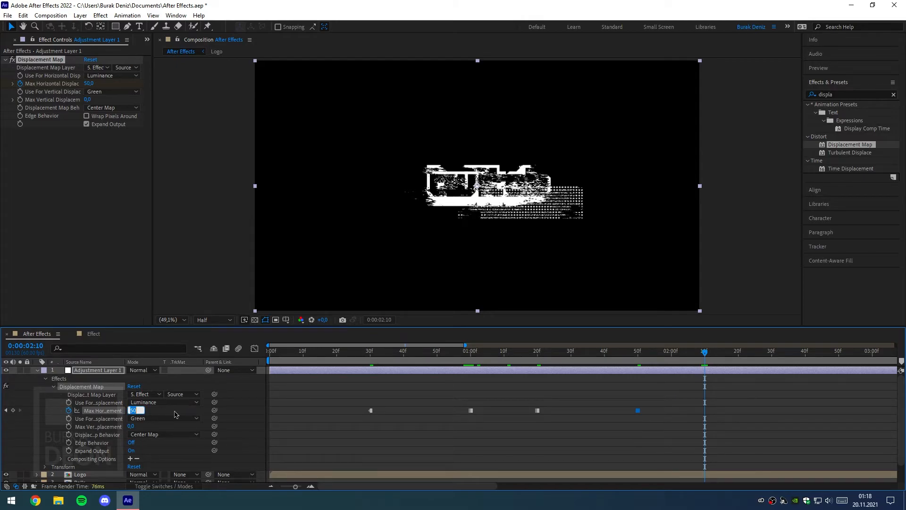
text(0)
key(Return)
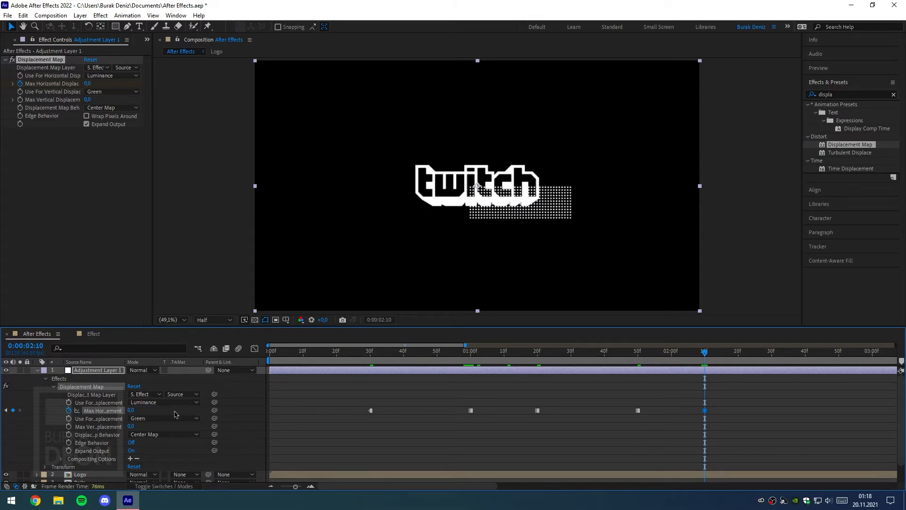
Step: Copy all five Max Horizontal Displacement keyframes, paste them at 0:00:05:30, and collapse the adjustment layer's properties
drag(363, 359, 718, 371)
drag(356, 415, 717, 411)
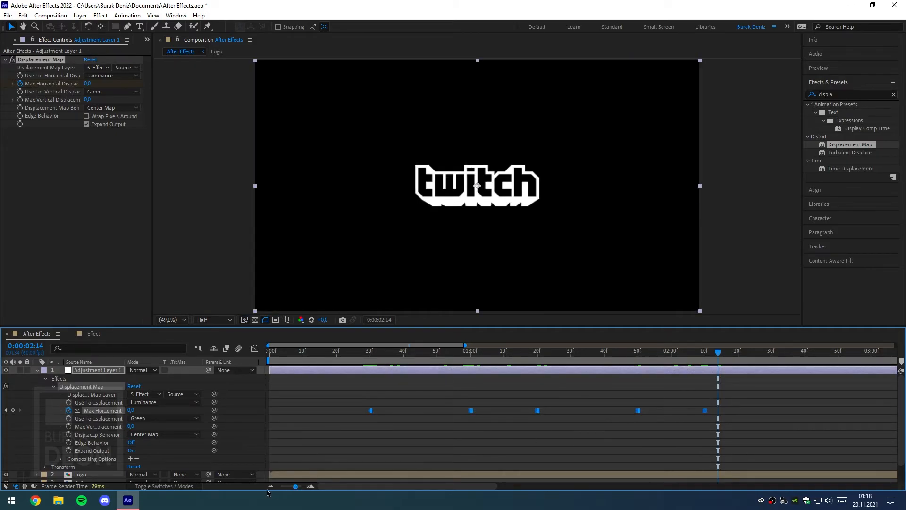
drag(285, 487, 282, 486)
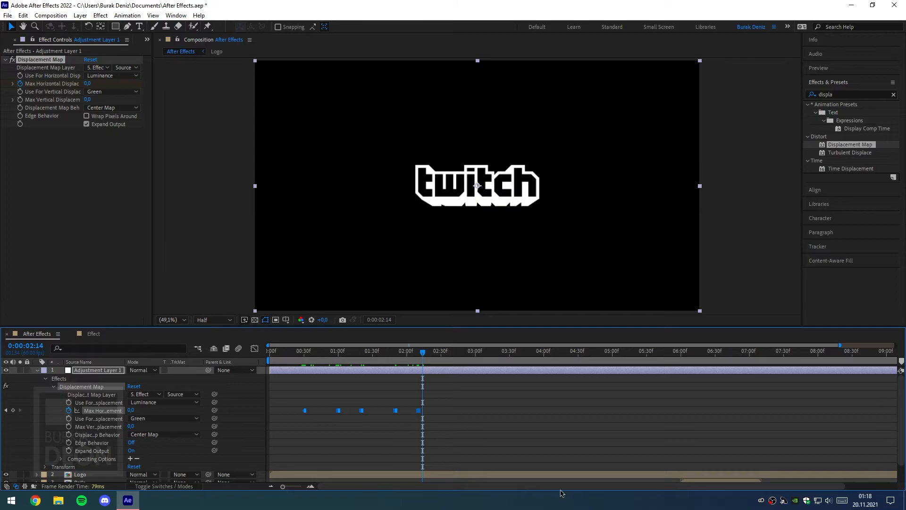
scroll(757, 485, down, 2)
drag(767, 487, 808, 488)
drag(625, 360, 601, 360)
key(ctrl+v)
scroll(522, 422, up, 1)
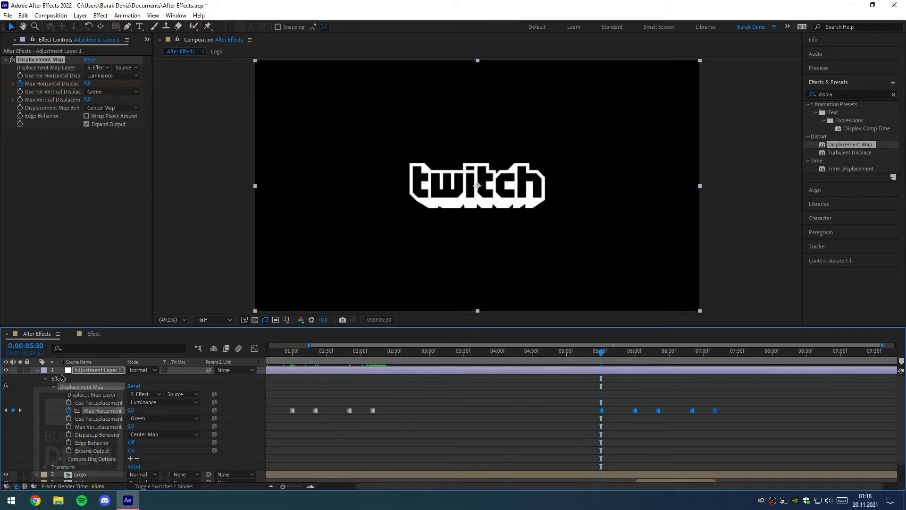
click(38, 371)
drag(308, 360, 327, 386)
scroll(336, 451, left, 3)
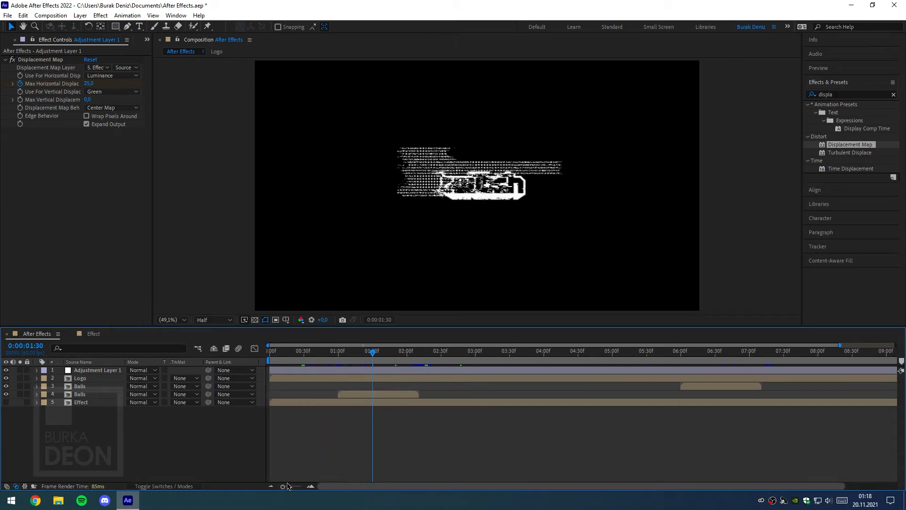
Step: Pre-compose all five layers into Pre-comp 1 without adjusting the composition duration to the selected layers' time span
drag(119, 425, 93, 371)
right_click(94, 371)
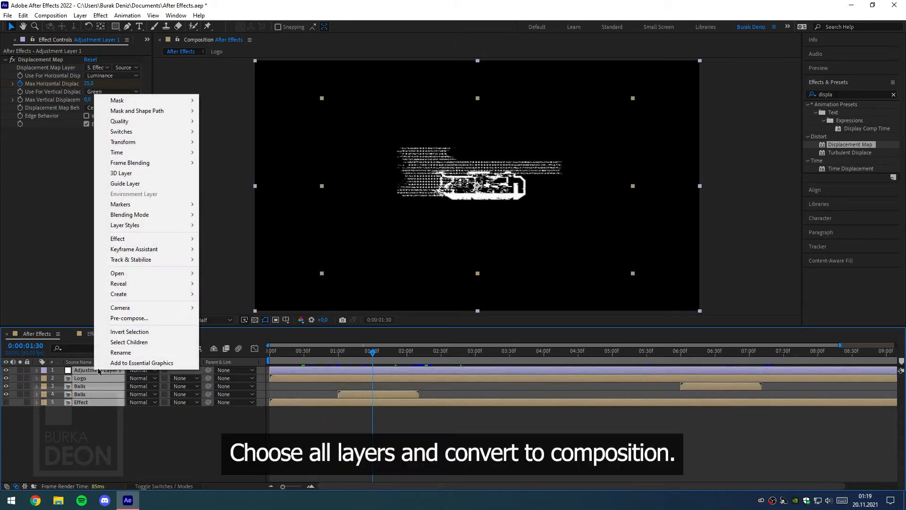
click(137, 318)
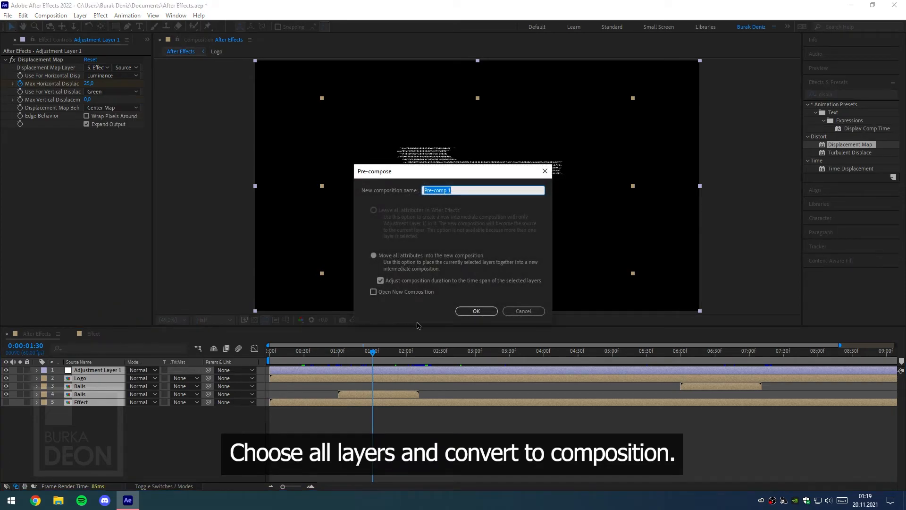
click(380, 281)
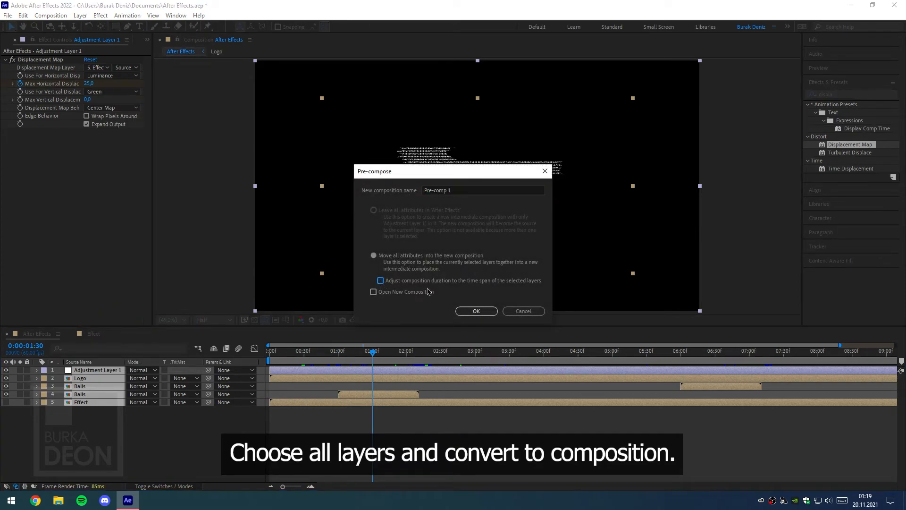
click(475, 312)
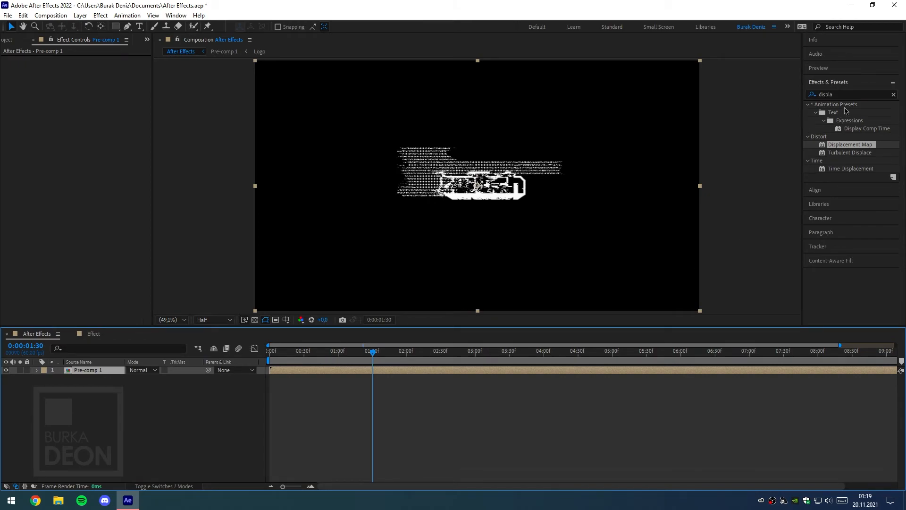
Step: Apply the Shift Channels effect to the Pre-comp 1 layer
click(837, 96)
text(shift)
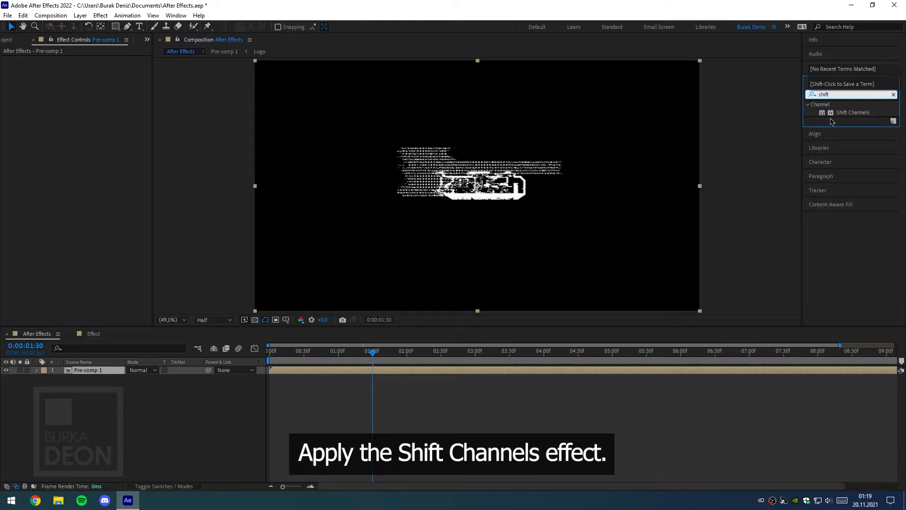
drag(844, 113, 100, 374)
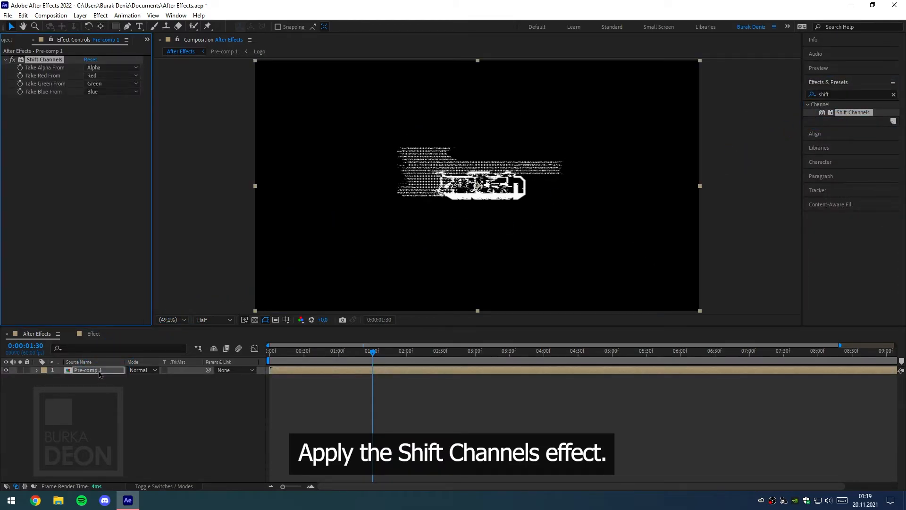
Step: In Shift Channels on Pre-comp 1, keep Take Red From at Red and set Take Green From and Take Blue From to Full Off
click(99, 76)
click(105, 96)
click(103, 83)
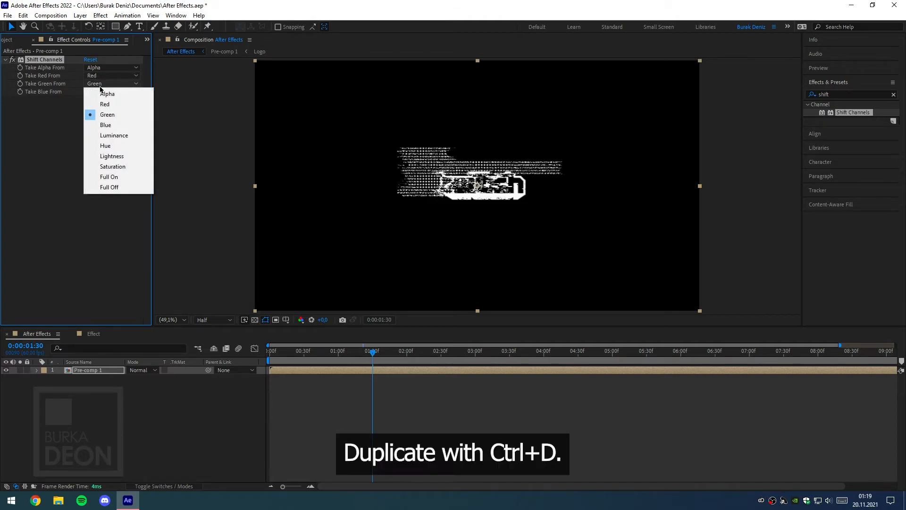
click(109, 187)
click(104, 92)
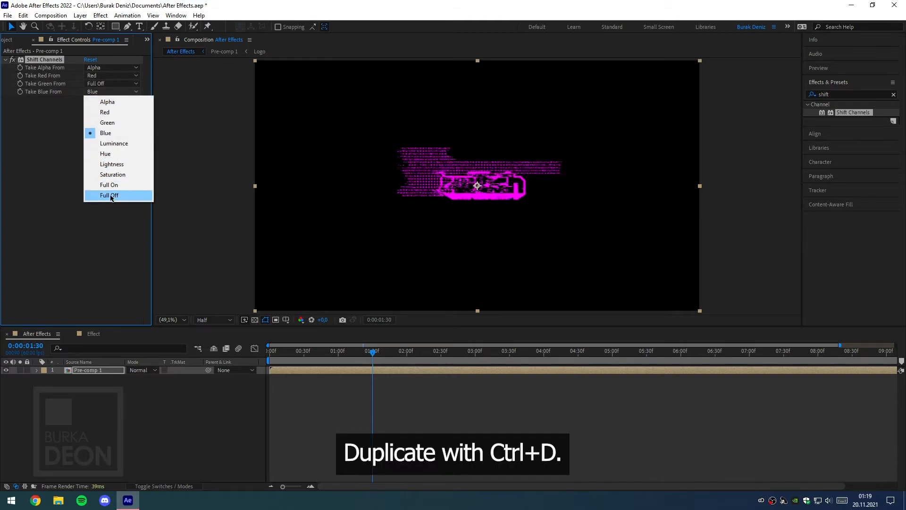
click(109, 195)
Step: Duplicate the red Pre-comp 1 layer and set the copy's Shift Channels to red Full Off, green from Green and blue Full Off
click(99, 372)
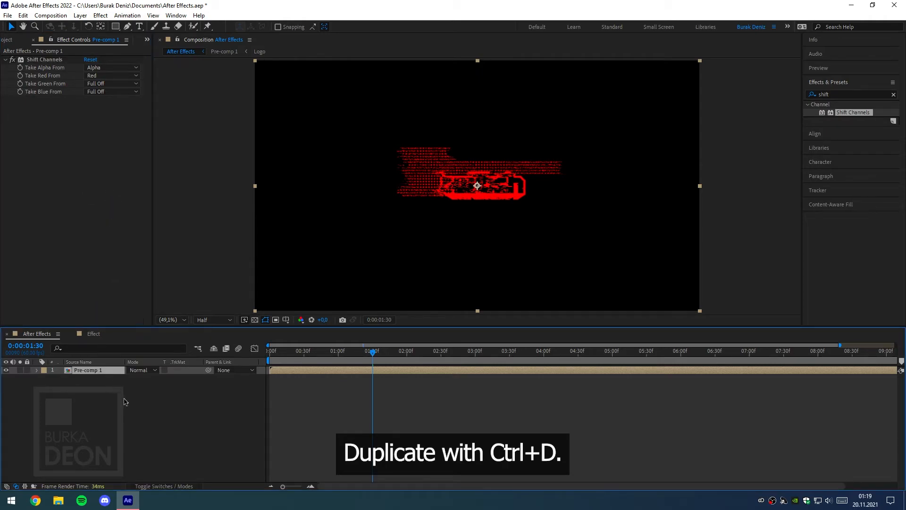
key(ctrl+d)
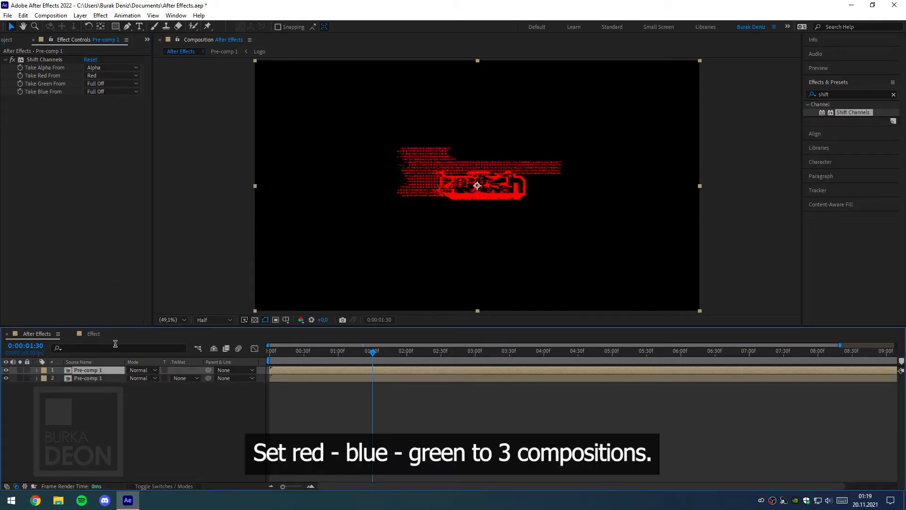
click(112, 75)
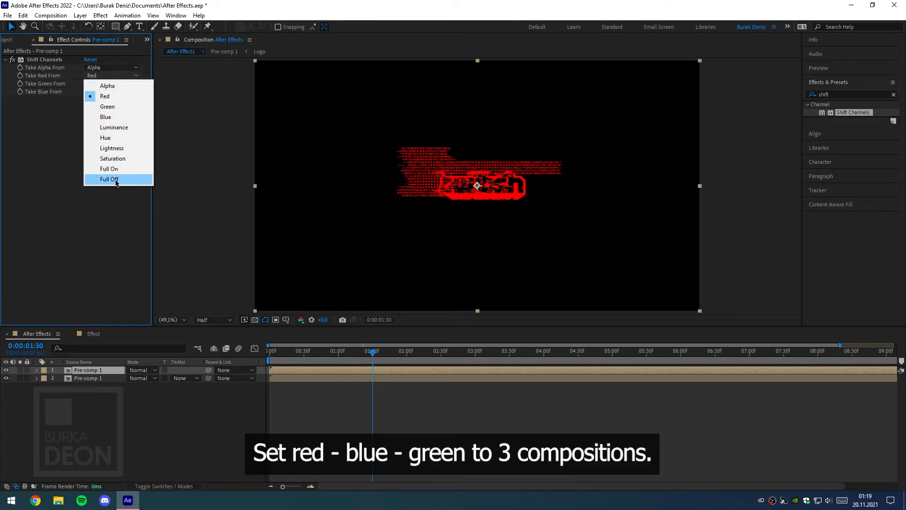
click(115, 180)
click(112, 91)
click(115, 119)
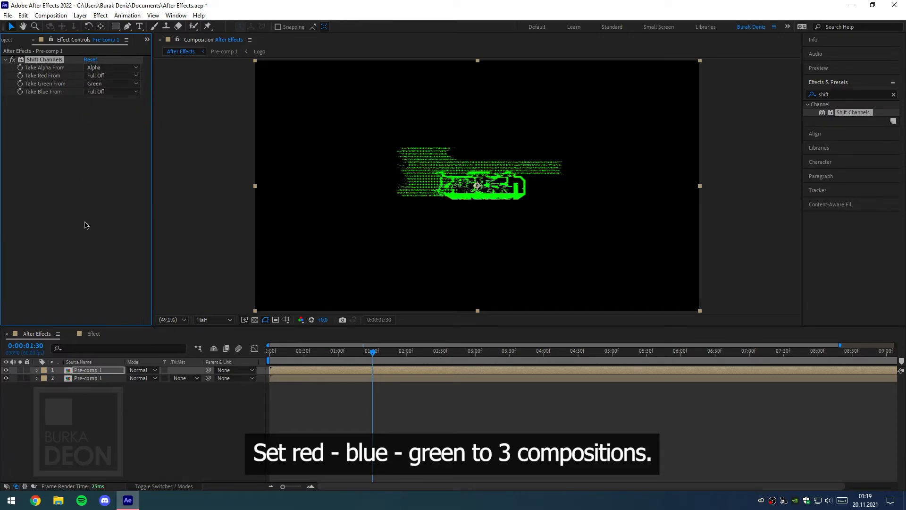
Step: Set the green Pre-comp 1 copy's blending mode to Add and duplicate that layer
click(140, 370)
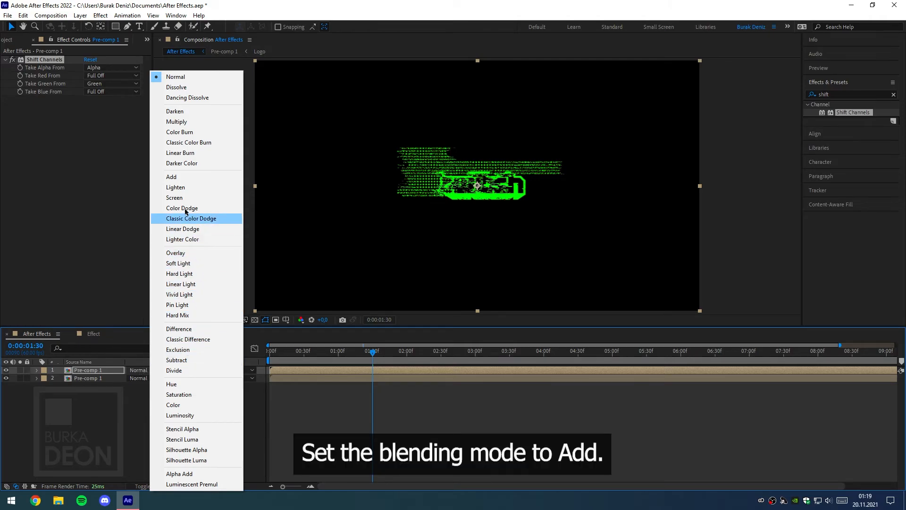
click(173, 177)
click(105, 362)
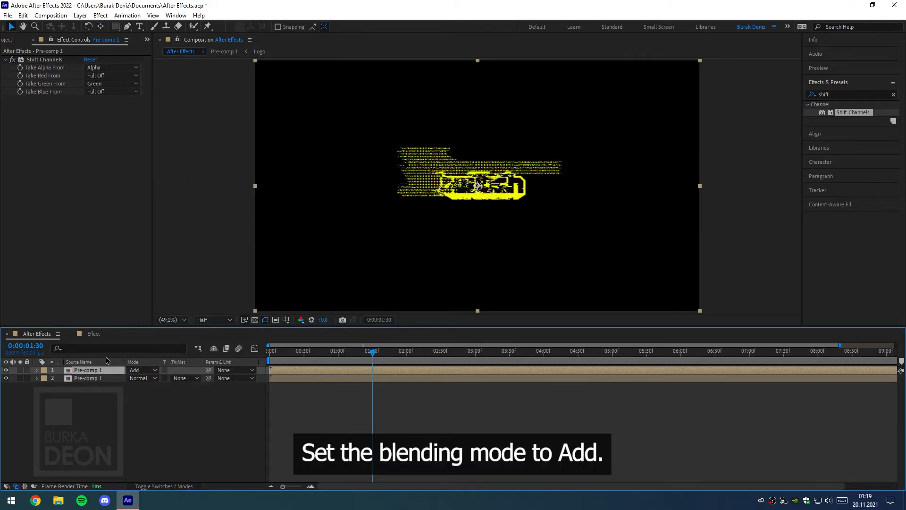
key(ctrl+d)
Step: On the new top Pre-comp 1 copy, set Take Green From to Full Off and Take Blue From to Blue
click(107, 84)
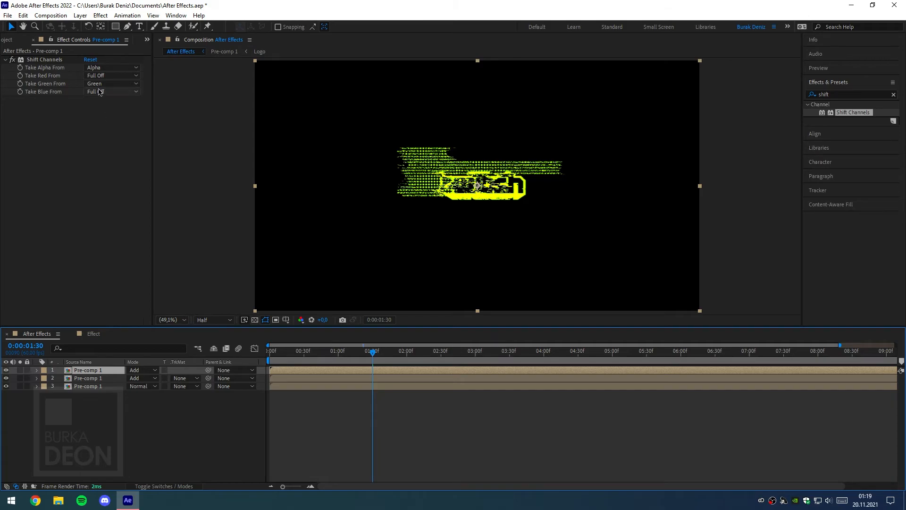
click(109, 186)
click(98, 92)
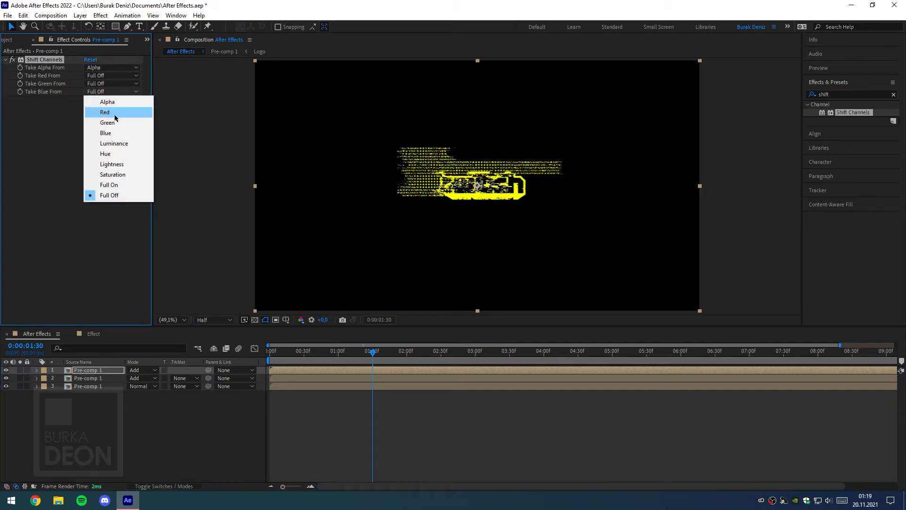
click(110, 133)
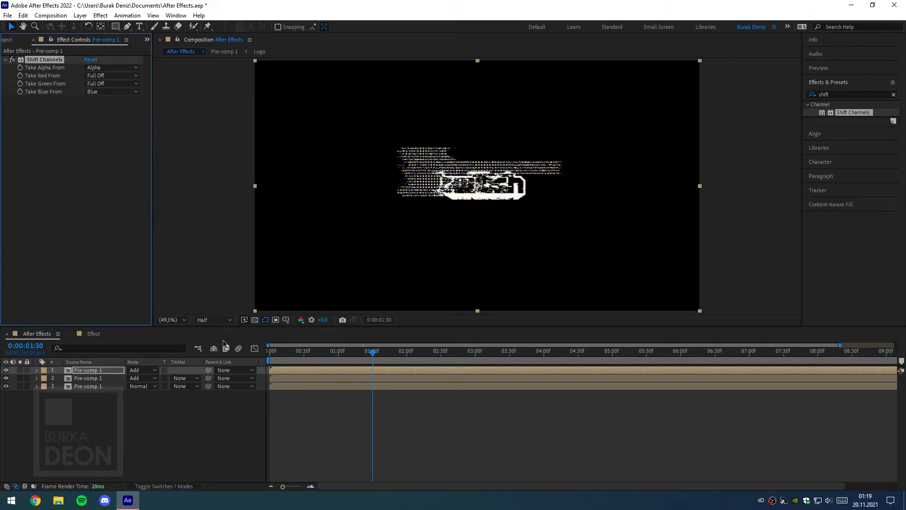
Step: Offset the Pre-comp 1 copies in time, starting the middle layer at frame 1 and the top layer at frame 2, and preview the color split
key(Home)
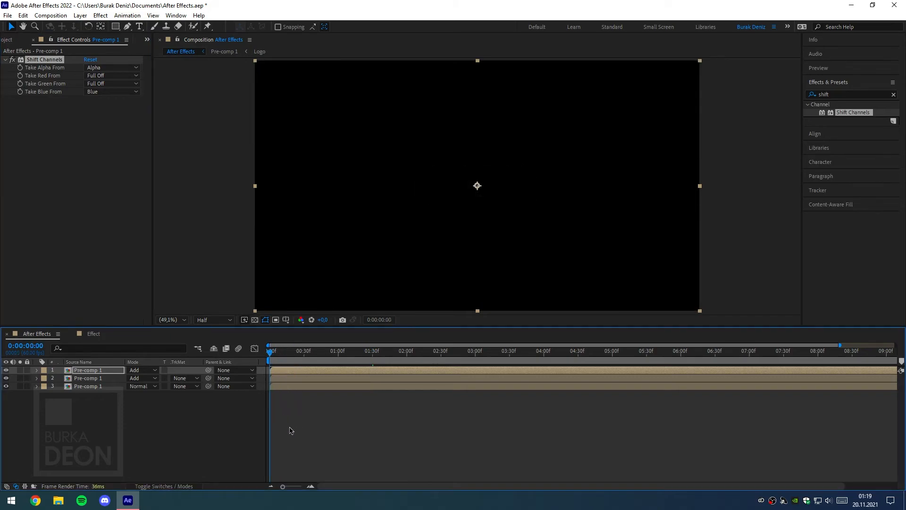
drag(283, 486, 301, 486)
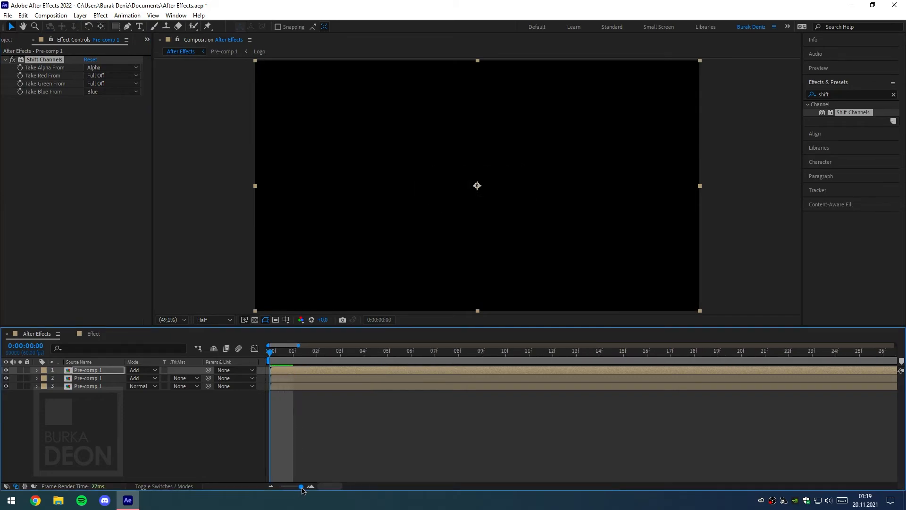
click(302, 378)
drag(301, 371, 340, 371)
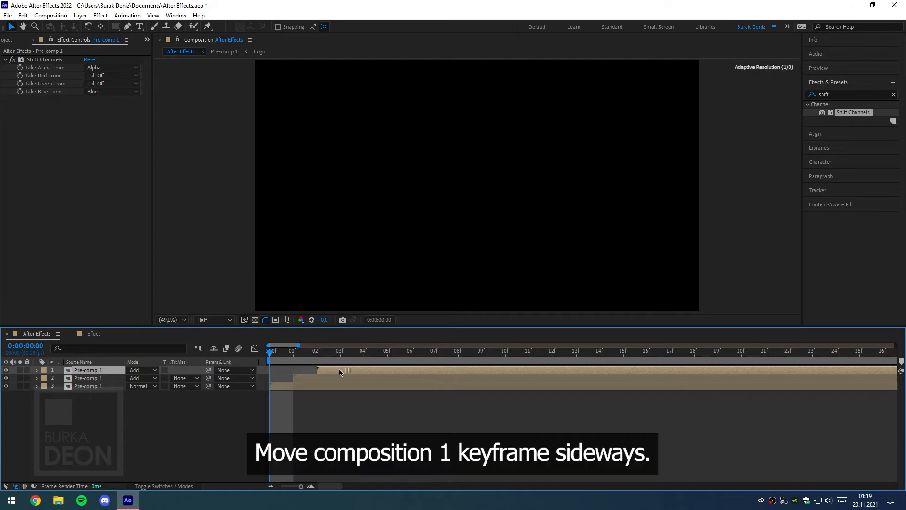
drag(301, 487, 280, 487)
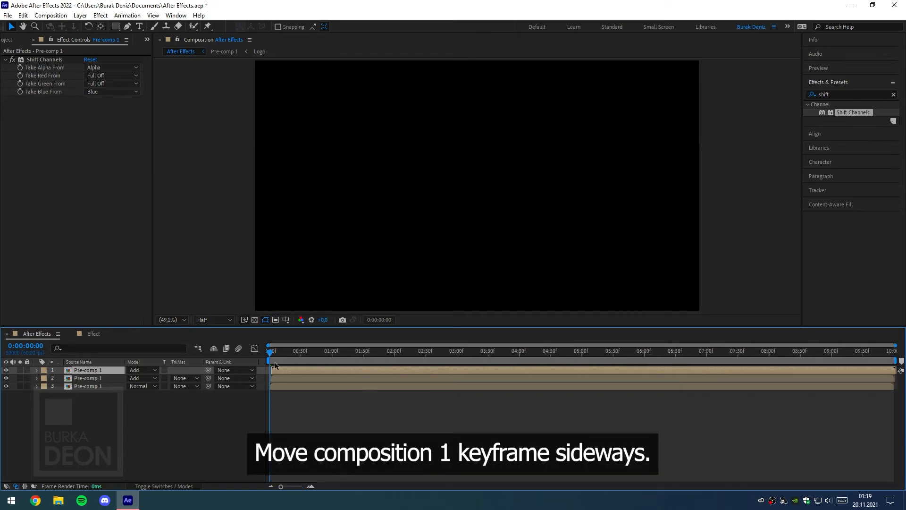
drag(271, 352, 337, 352)
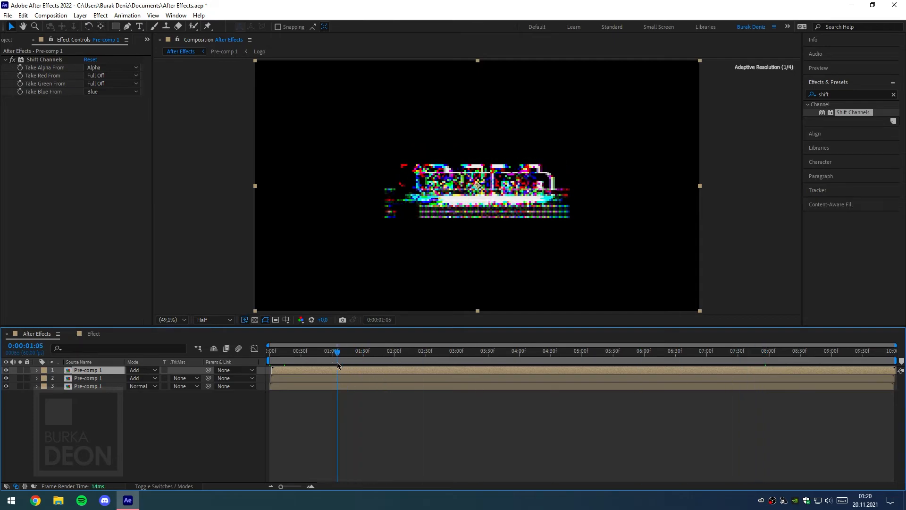
Step: Create a new 1920 x 1080 px black solid layer named Background
click(165, 436)
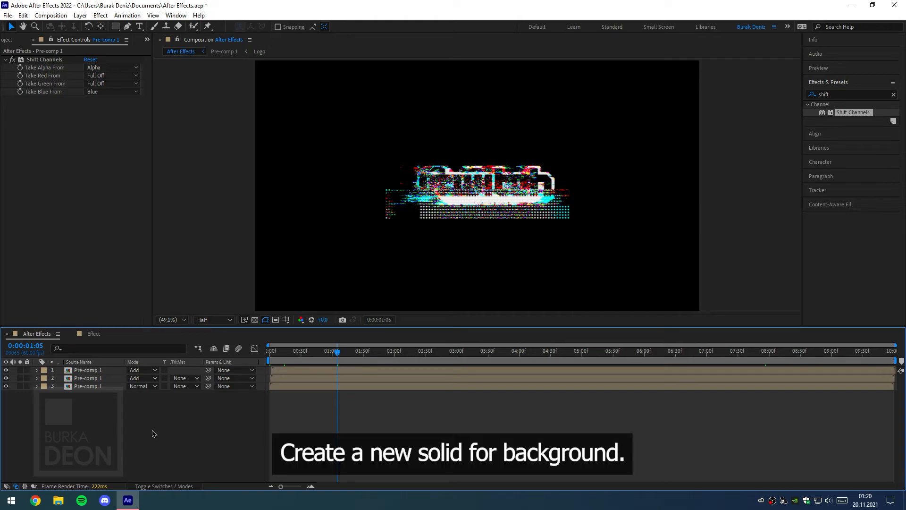
right_click(154, 432)
mouse_move(209, 321)
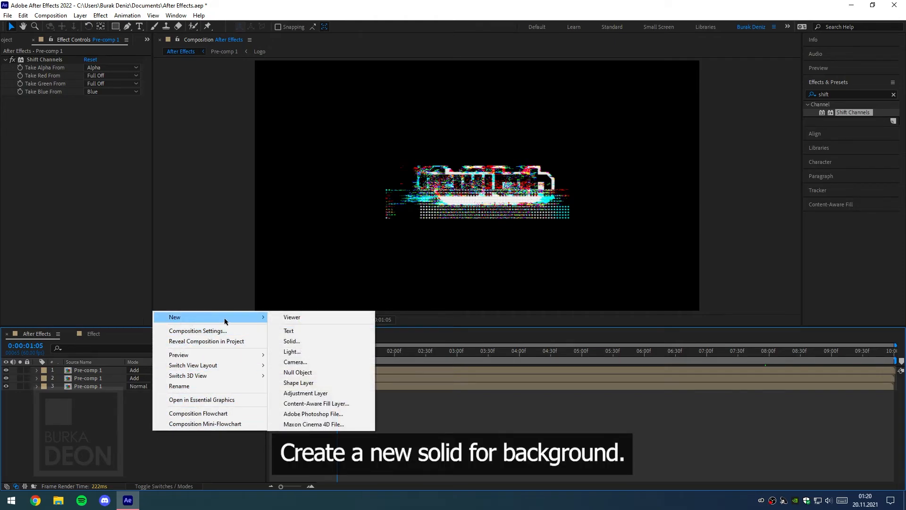
click(291, 341)
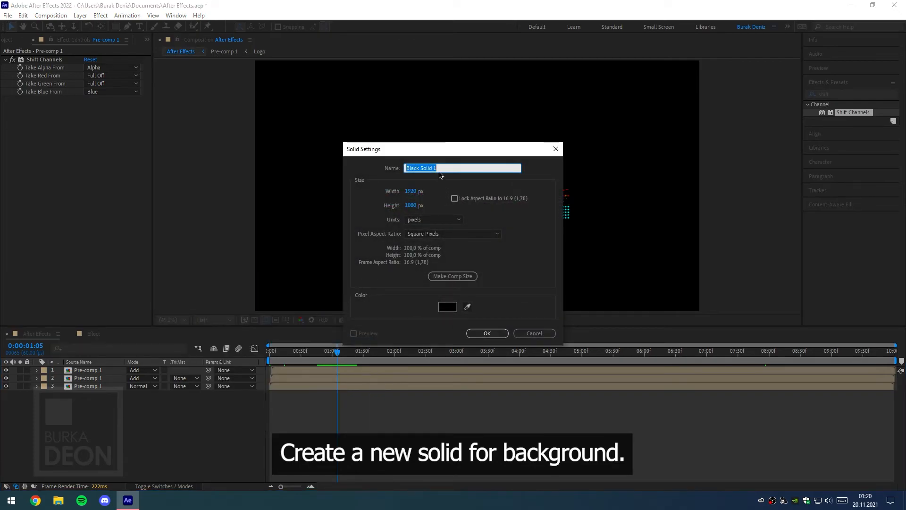
text(B)
text(ackf)
text(grou)
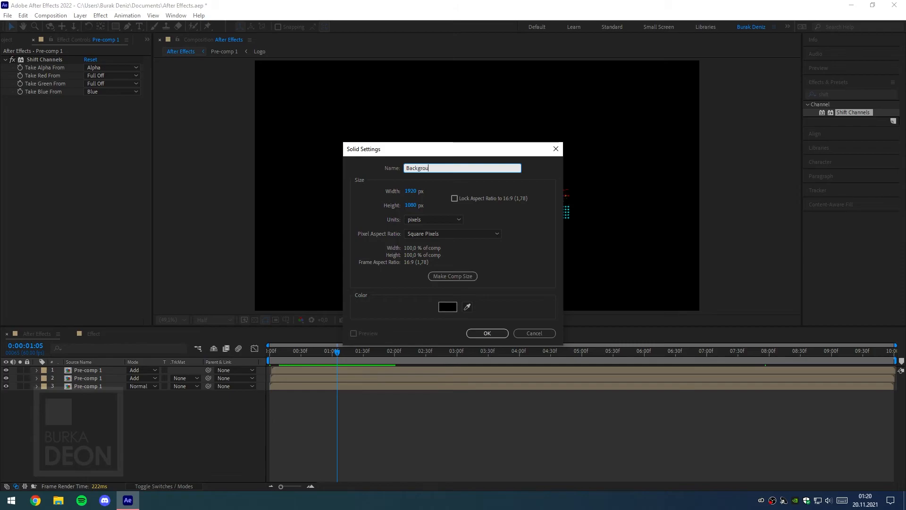
click(487, 333)
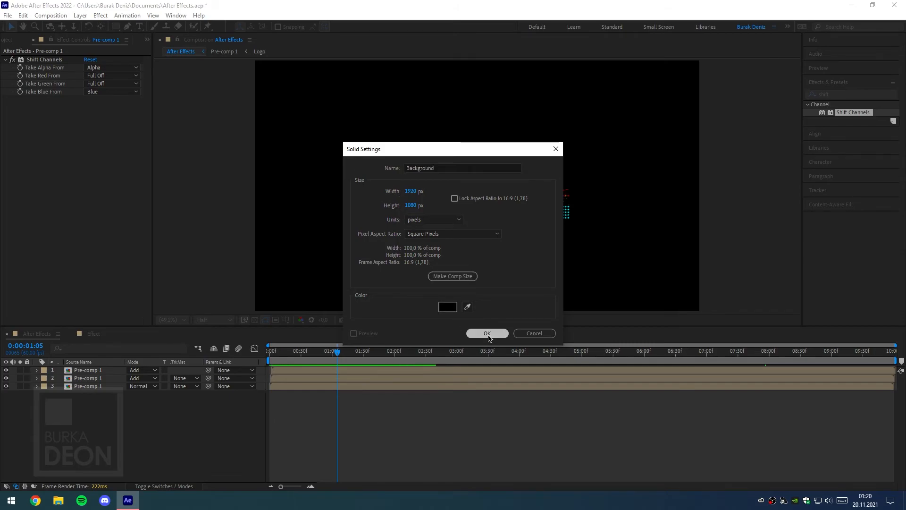
Step: Apply the Gradient Ramp effect to the Background layer and swap its start and end colors
click(837, 94)
text(gradien)
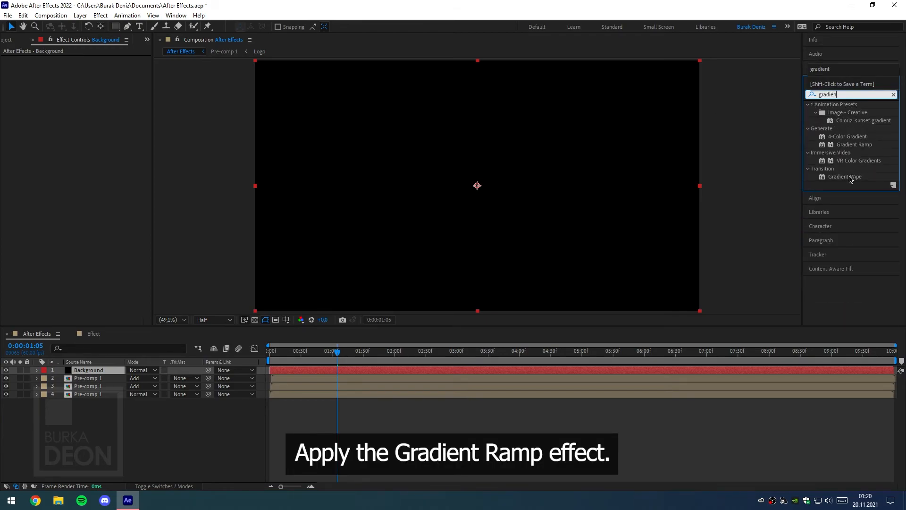
drag(854, 144, 108, 373)
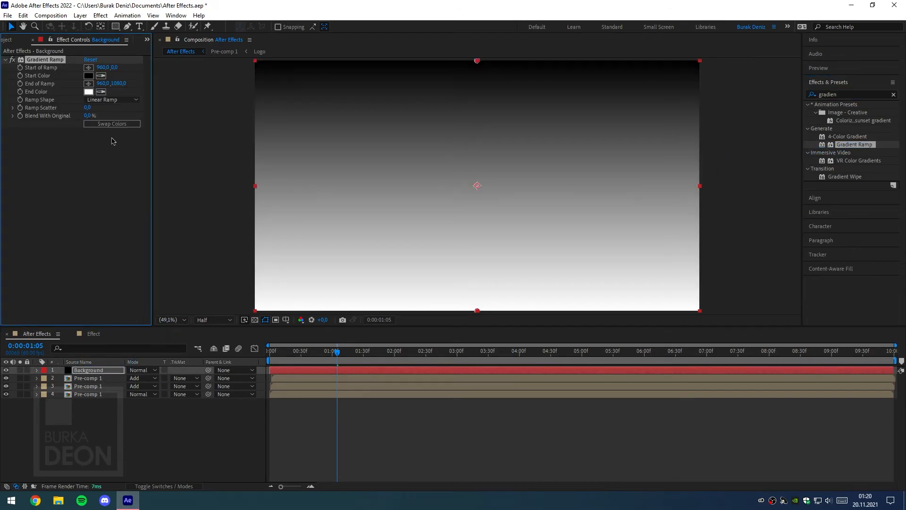
click(114, 126)
Step: Set the Gradient Ramp's Start Color to 320060 and its Ramp Shape to Radial Ramp
click(89, 76)
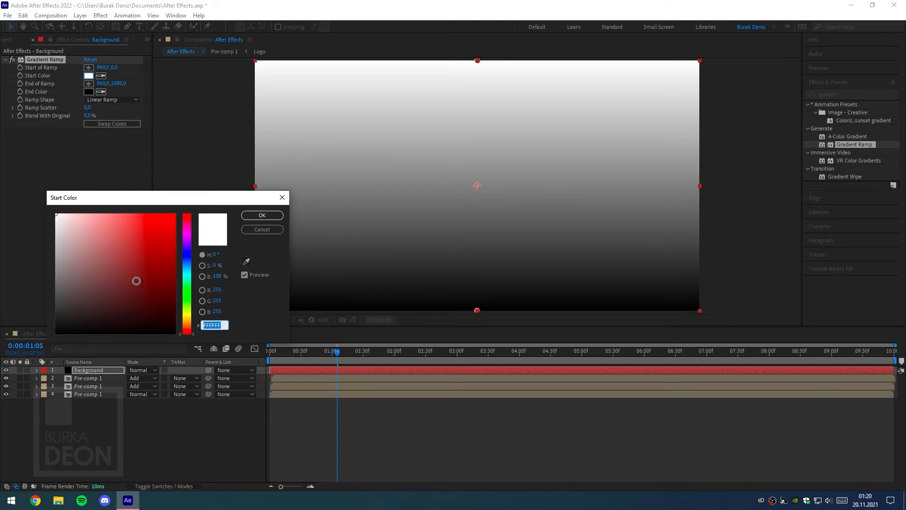
text(320060)
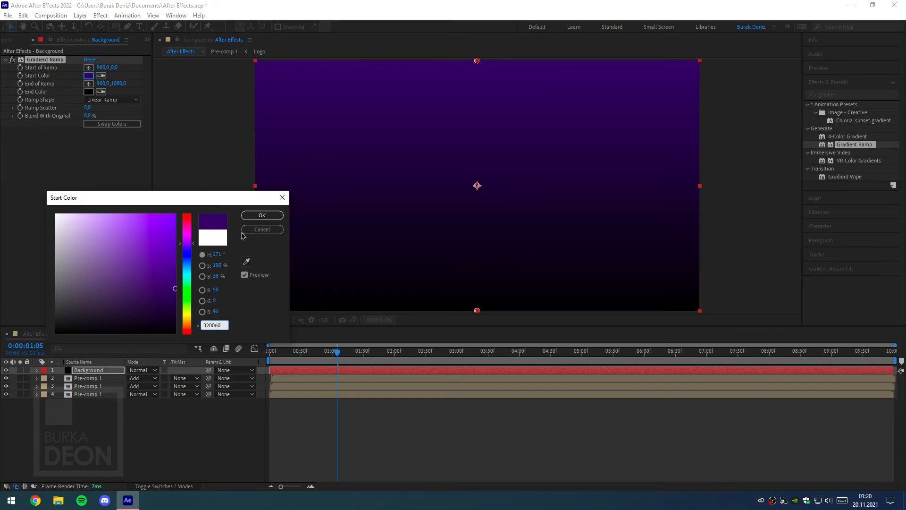
click(262, 215)
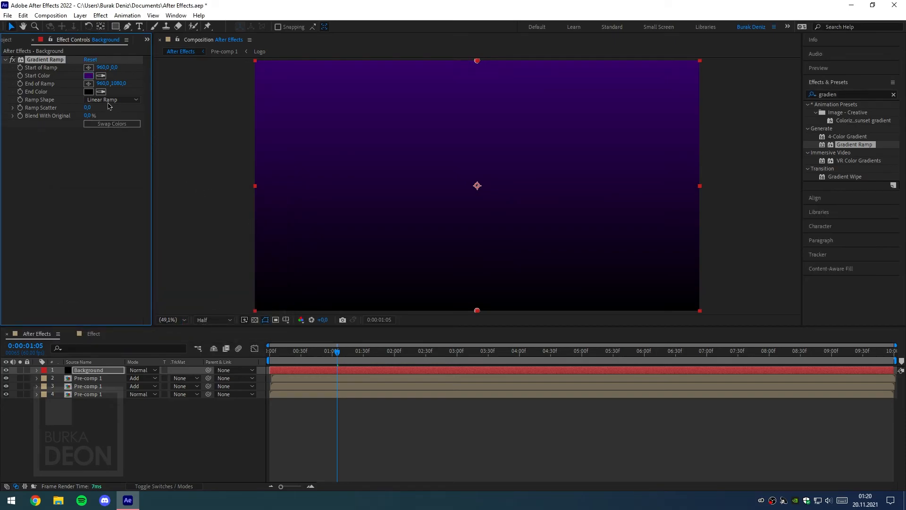
click(110, 121)
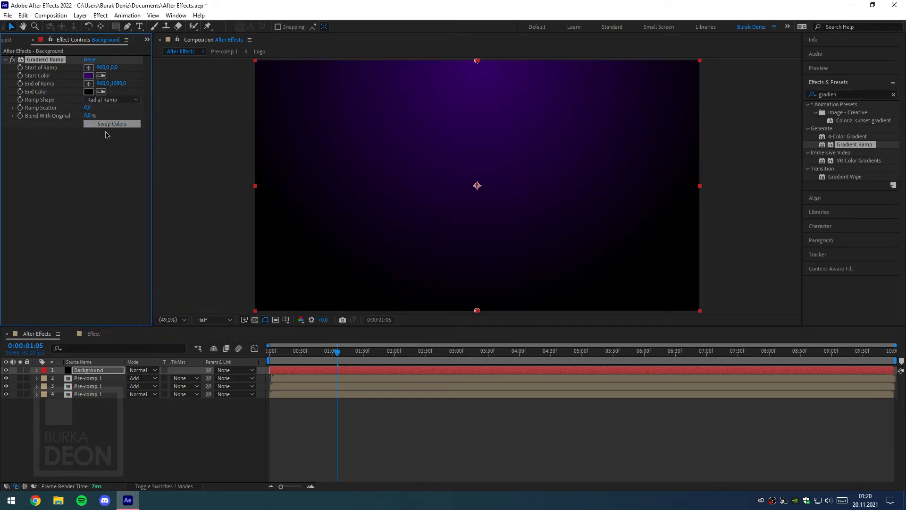
Step: Move the Background layer beneath all Pre-comp 1 layers and add Wallpaper.png to the composition directly above it
drag(89, 373, 91, 418)
click(91, 418)
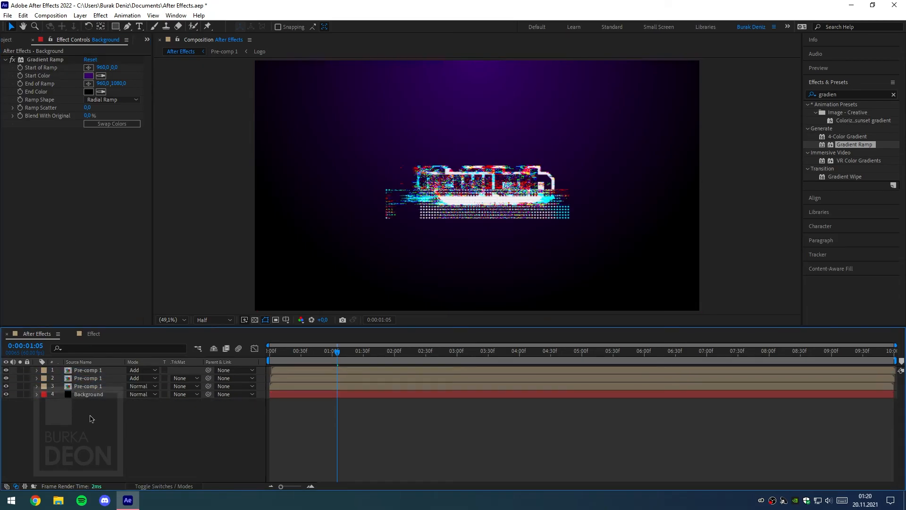
click(11, 40)
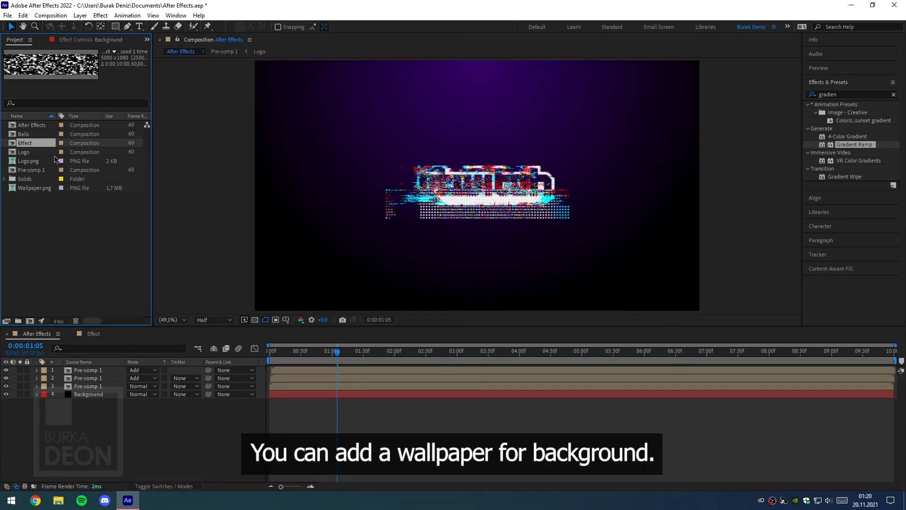
drag(37, 187, 109, 392)
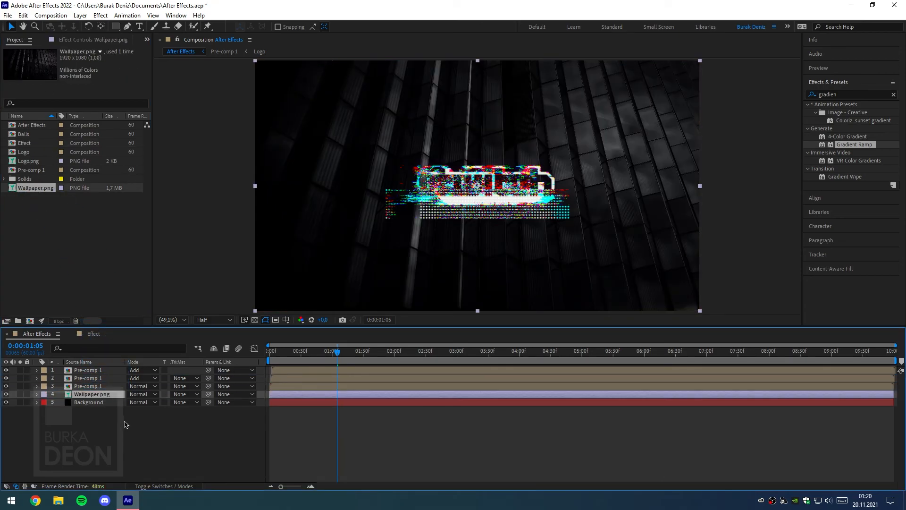
Step: Set the Wallpaper.png layer's blending mode to Subtract and preview the composite around 0:00:01:12
click(137, 395)
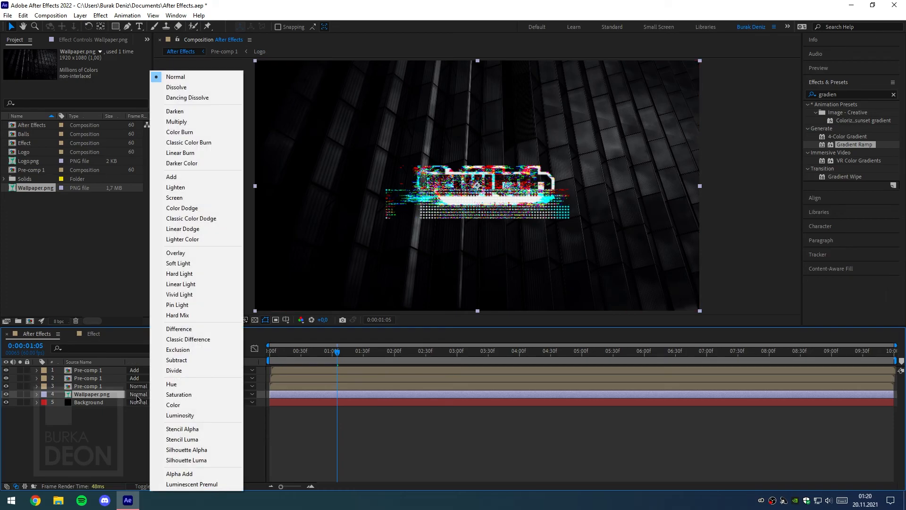
click(170, 361)
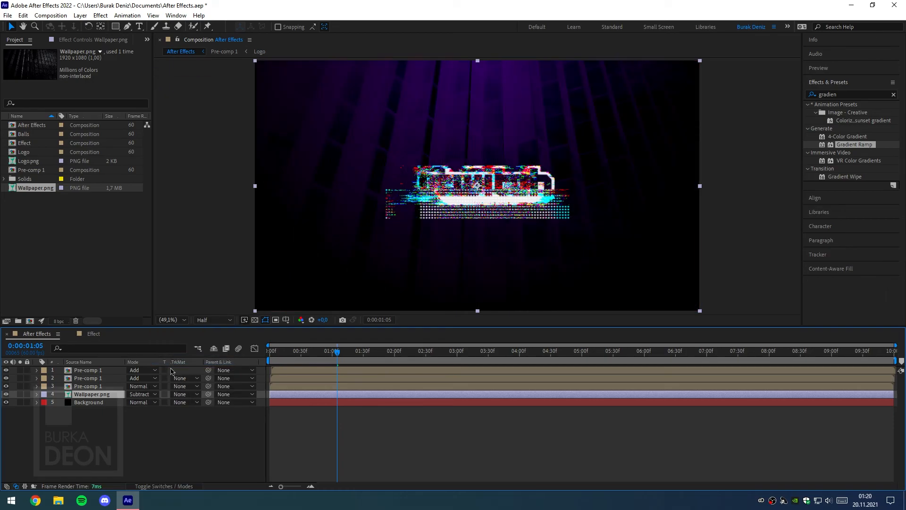
click(189, 441)
mouse_move(334, 358)
mouse_down()
mouse_move(831, 358)
mouse_move(345, 359)
mouse_up()
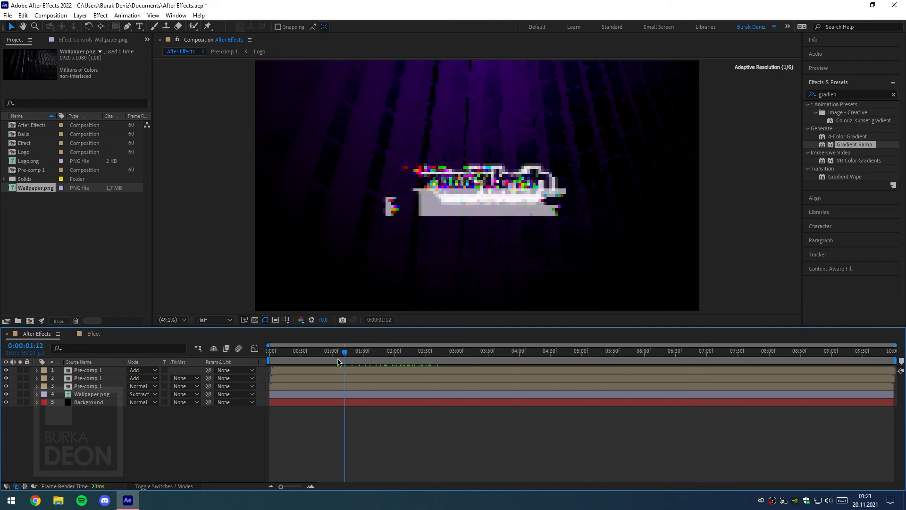